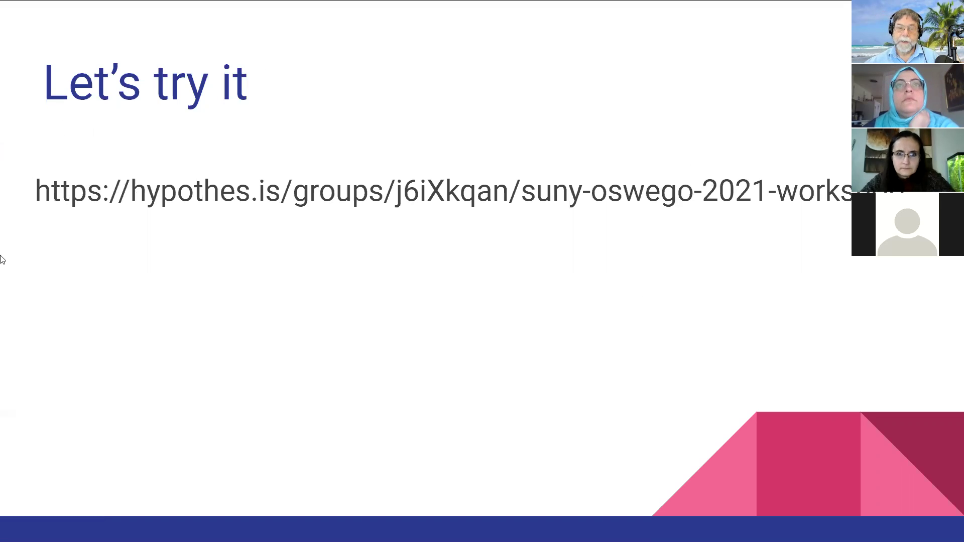
# Advance the deck to the Explore slide and exit the full-screen slideshow
pyautogui.moveTo(1, 358)
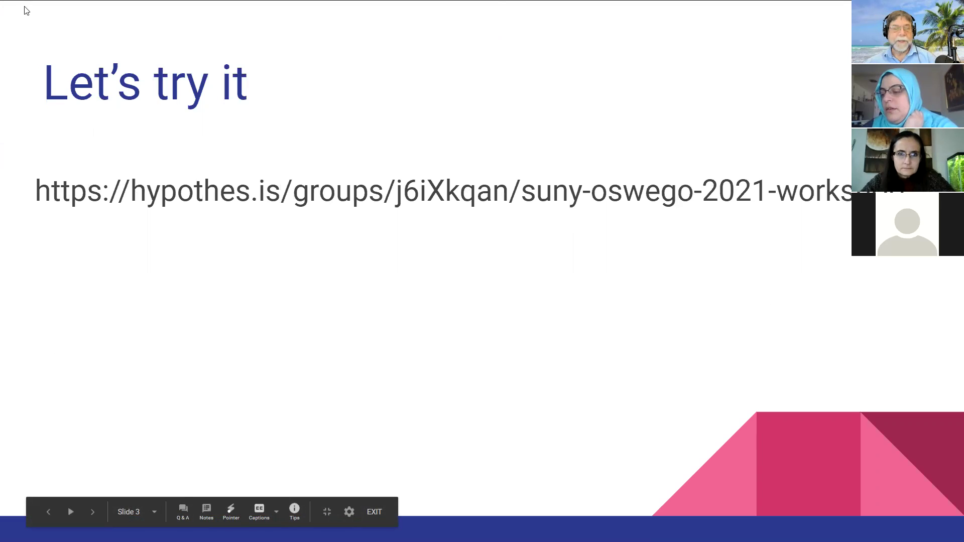
pyautogui.press('Right')
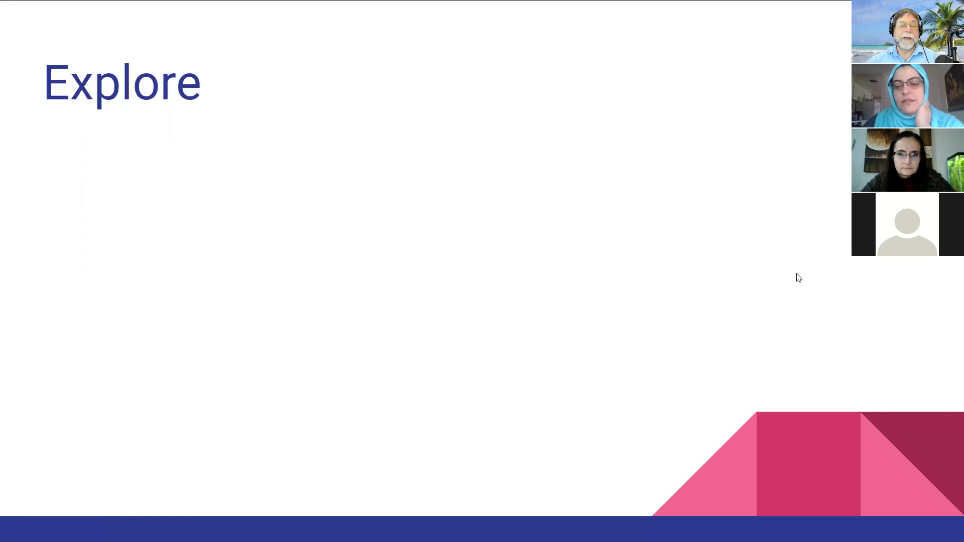
pyautogui.press('Escape')
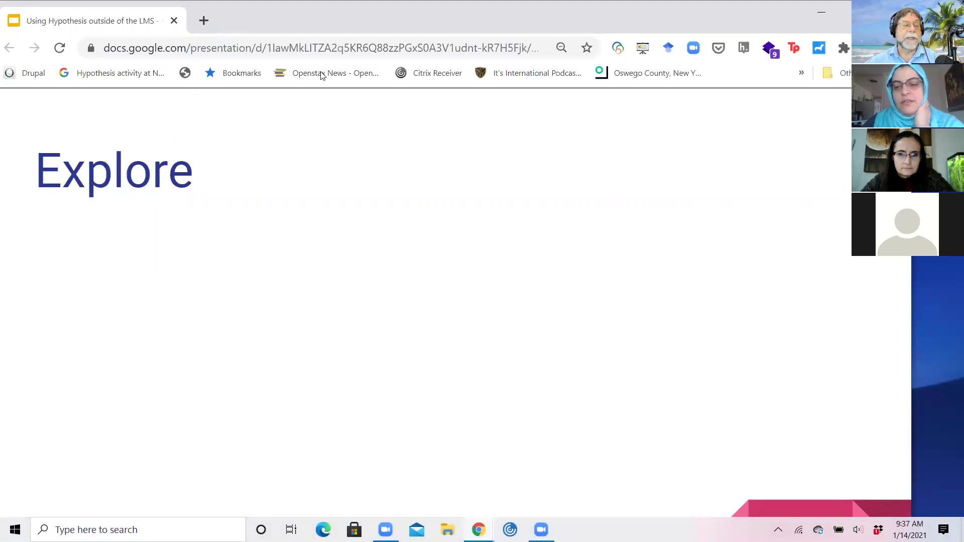
# In a new tab, run a web search for 'hypothesis'
pyautogui.click(204, 24)
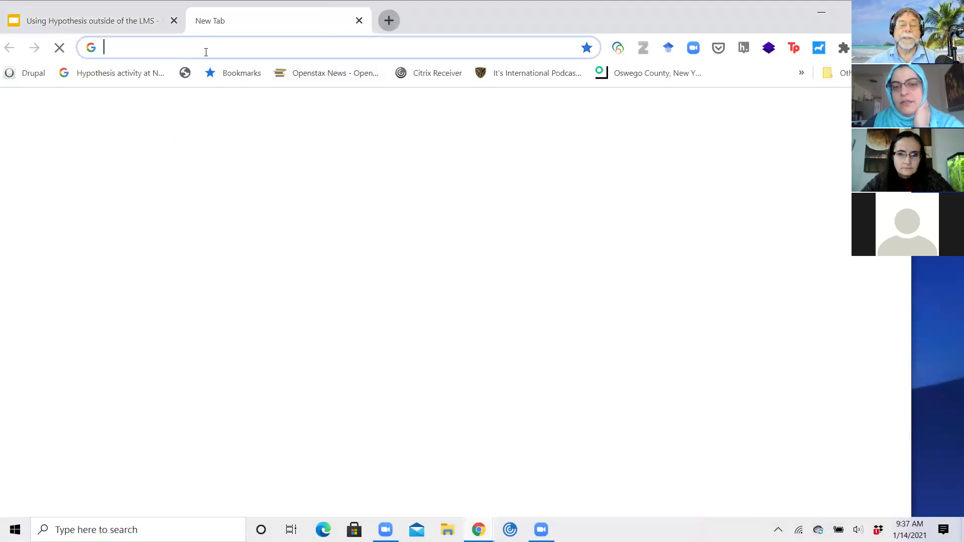
pyautogui.click(205, 48)
pyautogui.write('hypothesis')
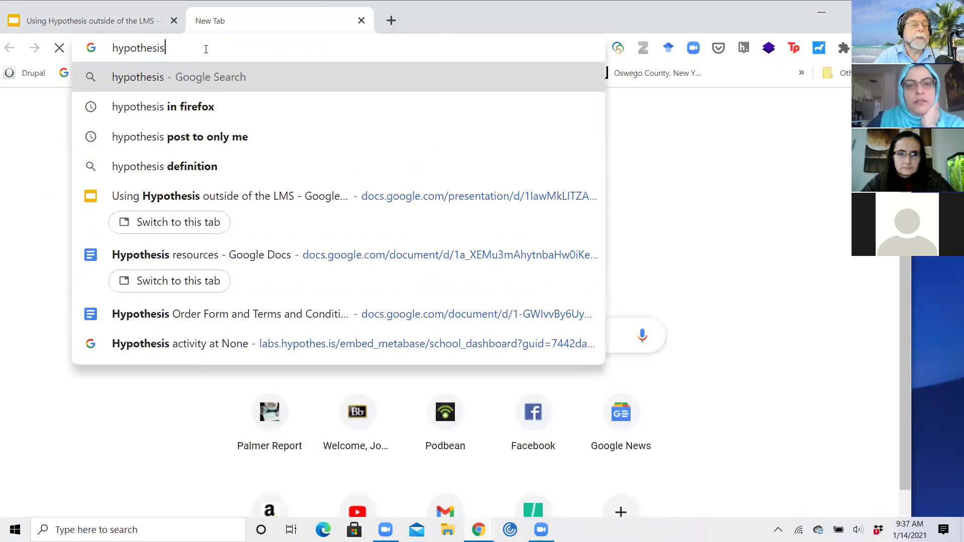
pyautogui.press('BackSpace')
pyautogui.press('BackSpace')
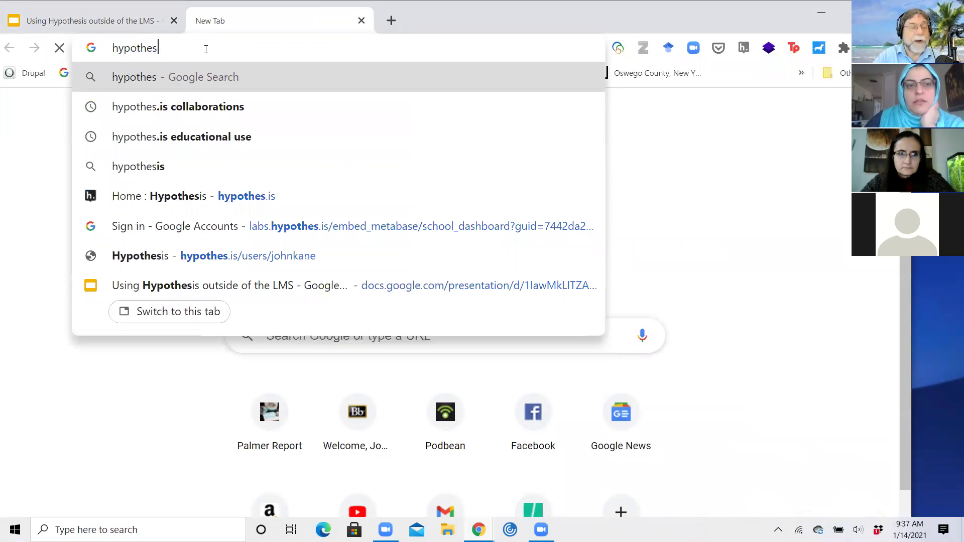
pyautogui.write('is')
pyautogui.press('Return')
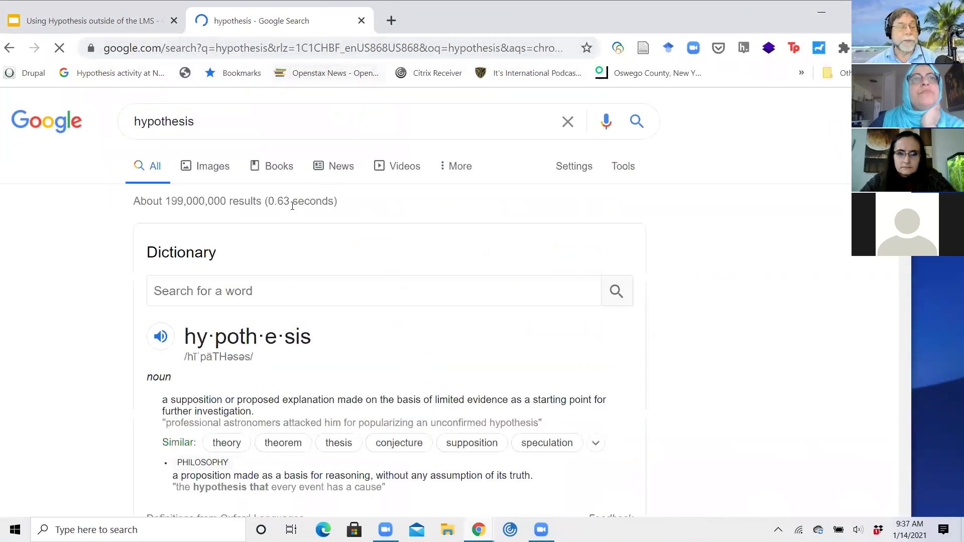
# Load the hypothes.is site from the address bar
pyautogui.click(171, 54)
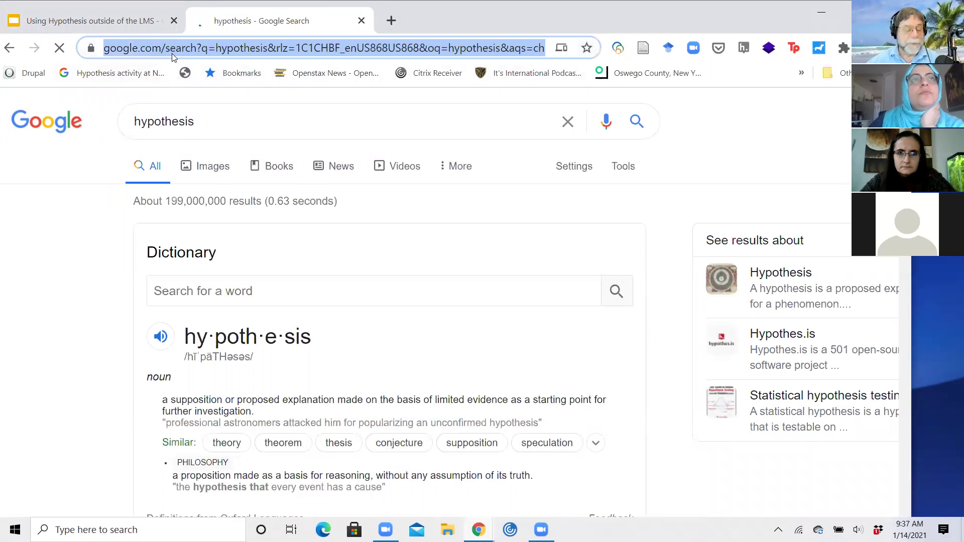
pyautogui.write('hypothes')
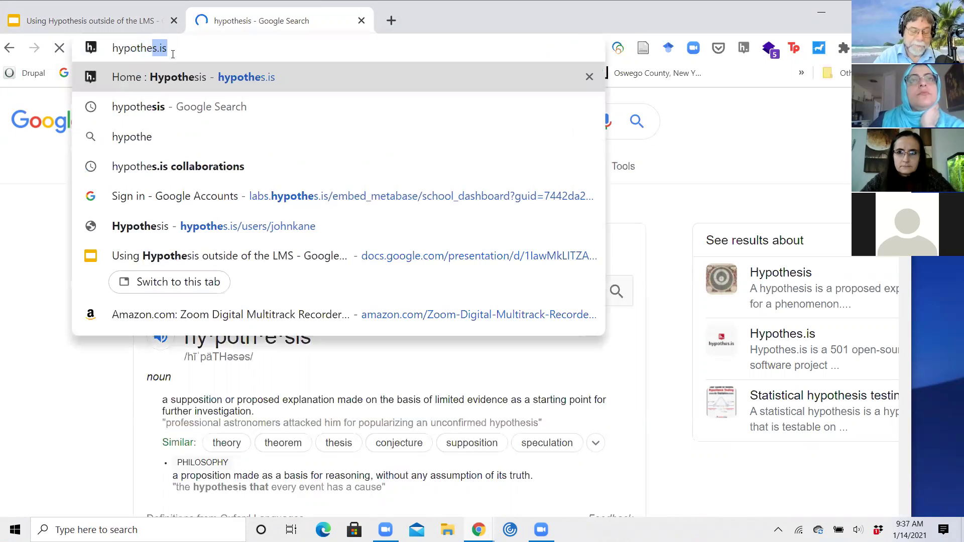
pyautogui.write('.is')
pyautogui.press('Return')
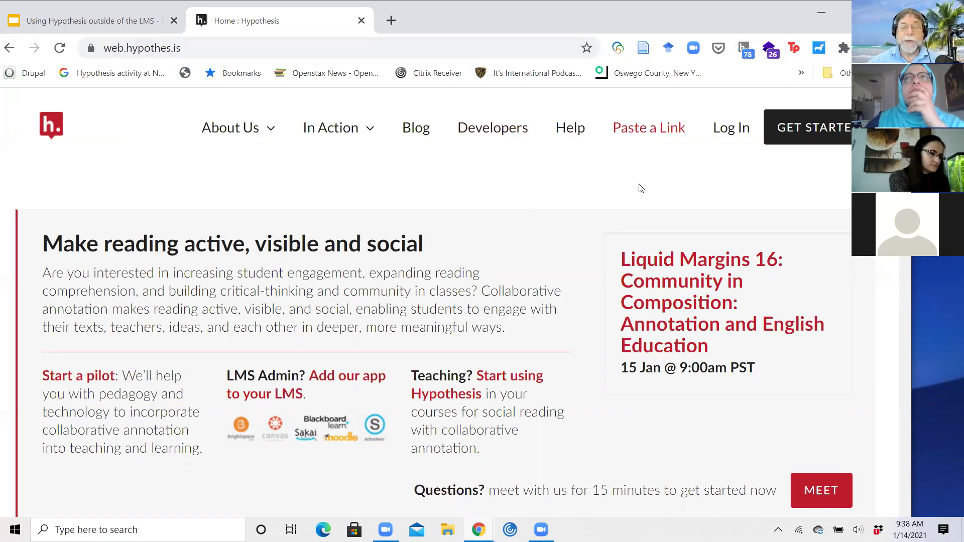
# Log in to Hypothesis with the saved credentials and show the account's Groups list
pyautogui.click(730, 129)
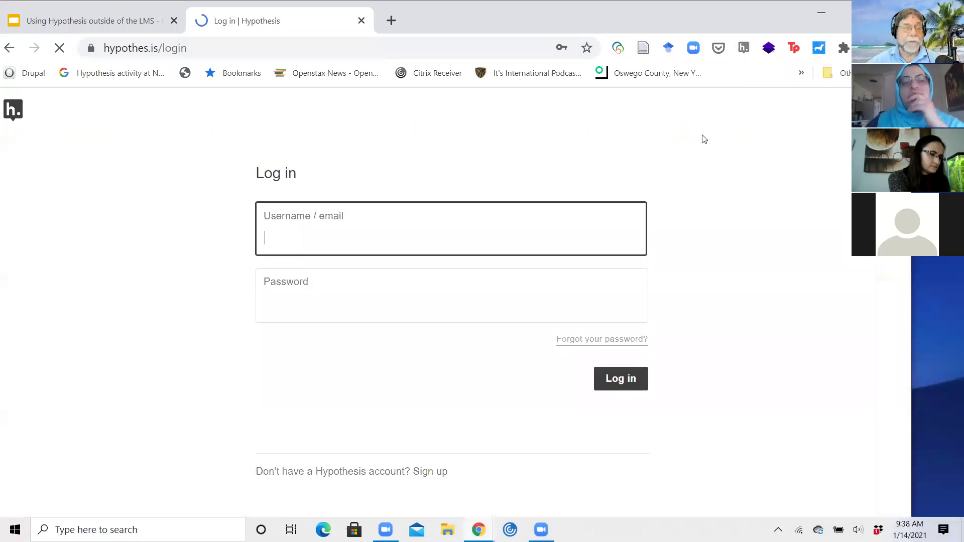
pyautogui.click(622, 382)
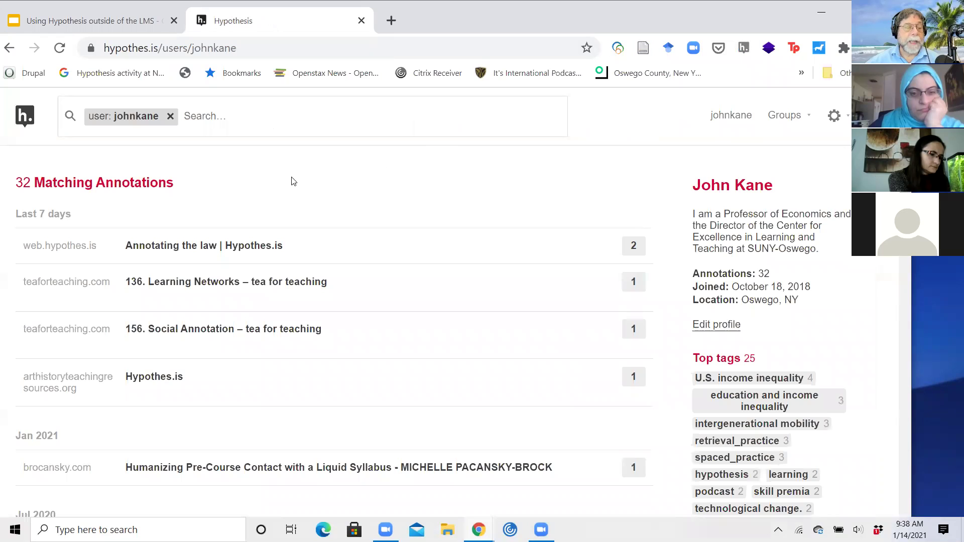
pyautogui.click(793, 119)
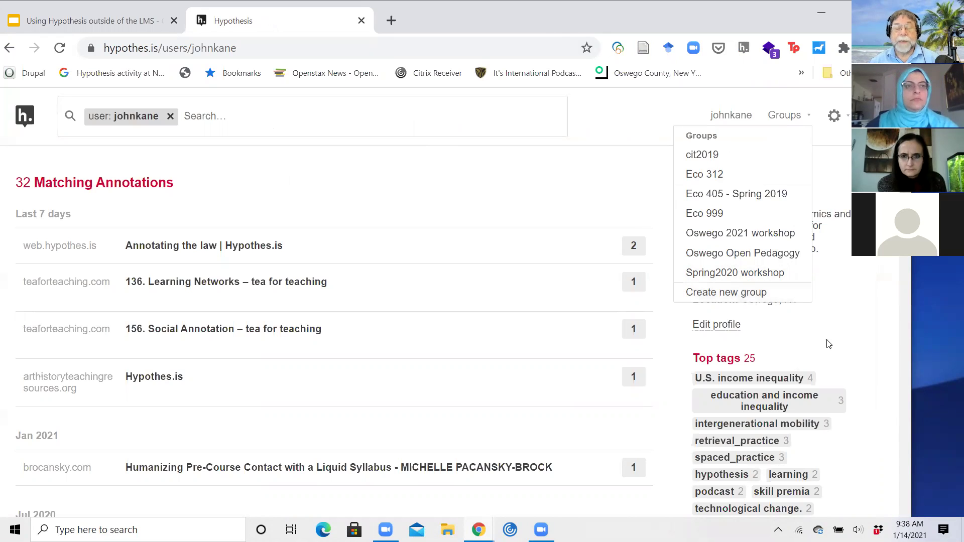
# Close the groups list and browse the profile page's 32 annotations
pyautogui.click(630, 217)
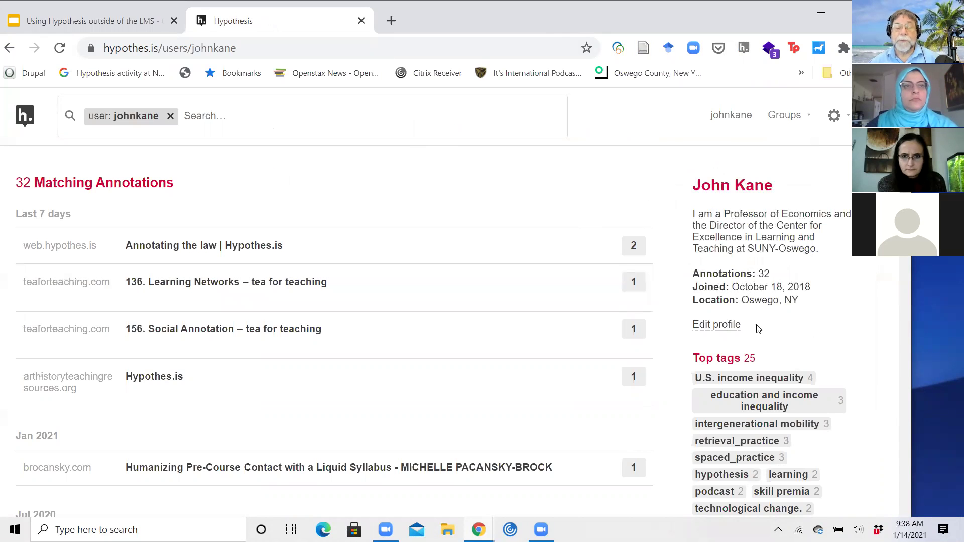
pyautogui.scroll(-2, 773, 327)
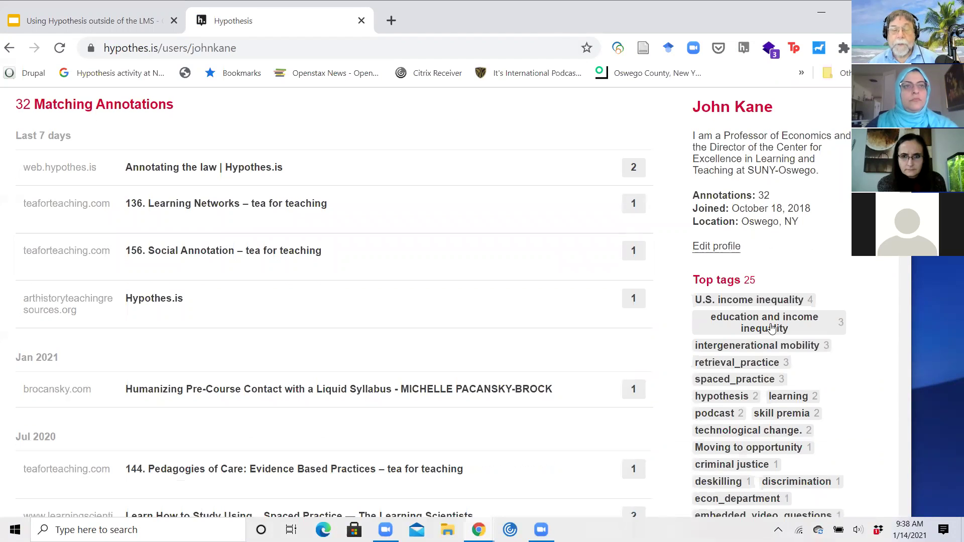
pyautogui.scroll(2, 761, 316)
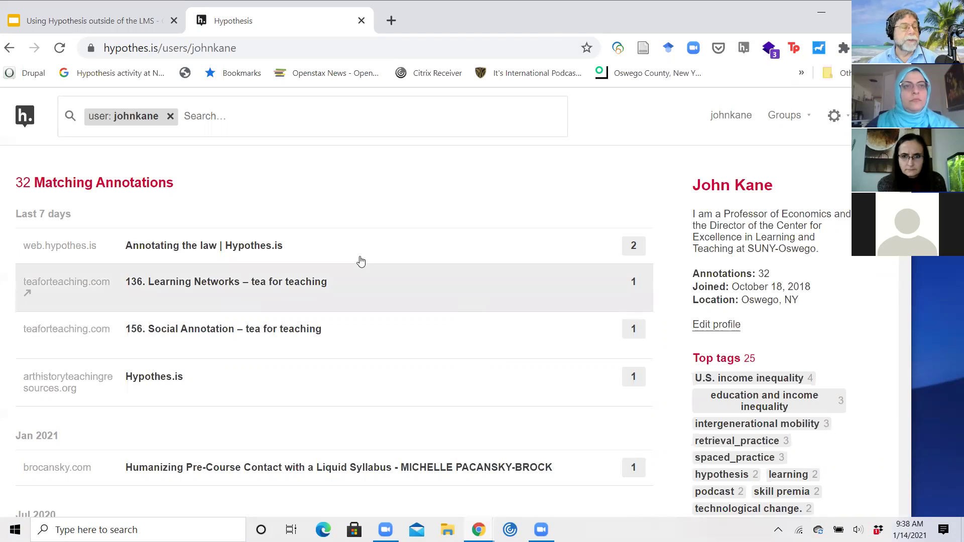
pyautogui.scroll(-6, 389, 363)
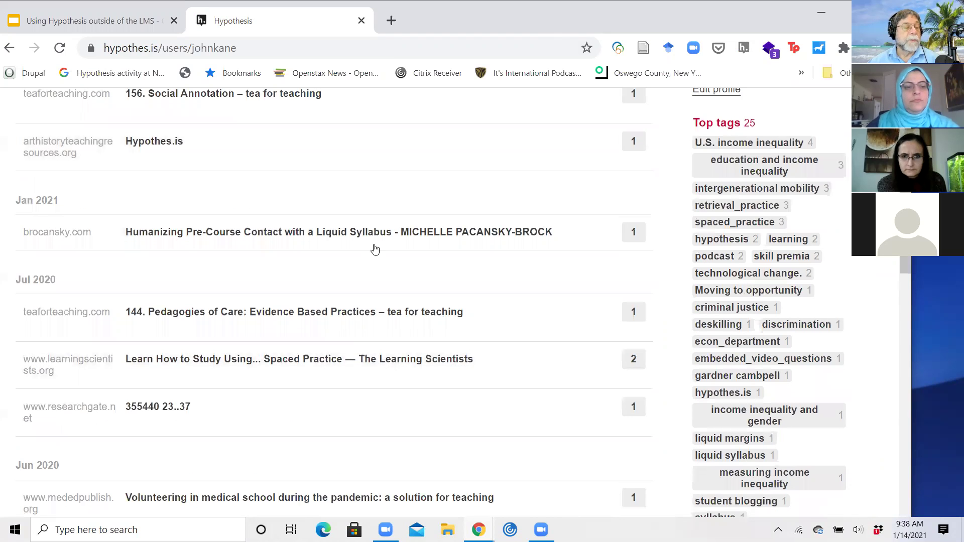
pyautogui.scroll(6, 387, 205)
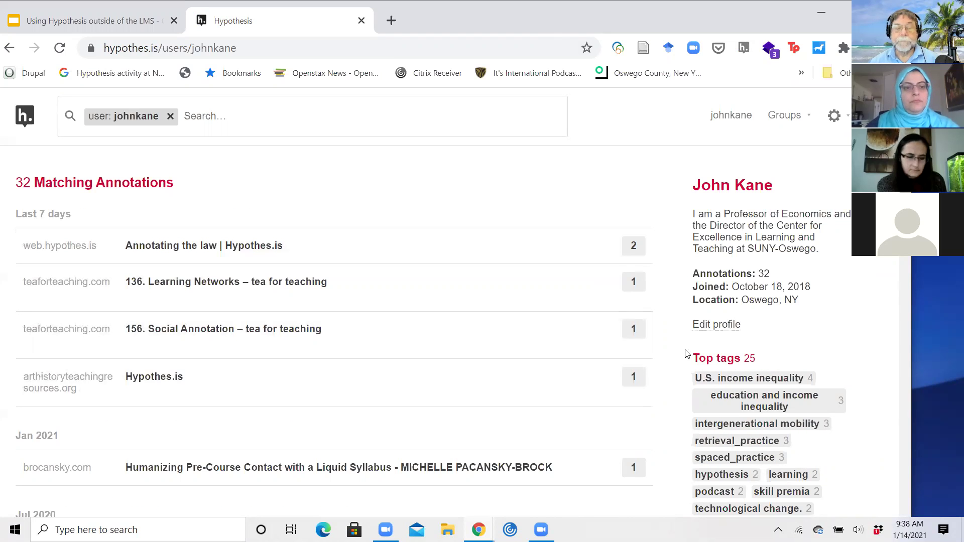
# Reopen the Hypothesis groups list and minimize the File Explorer folder window with Windows+Down
pyautogui.click(788, 119)
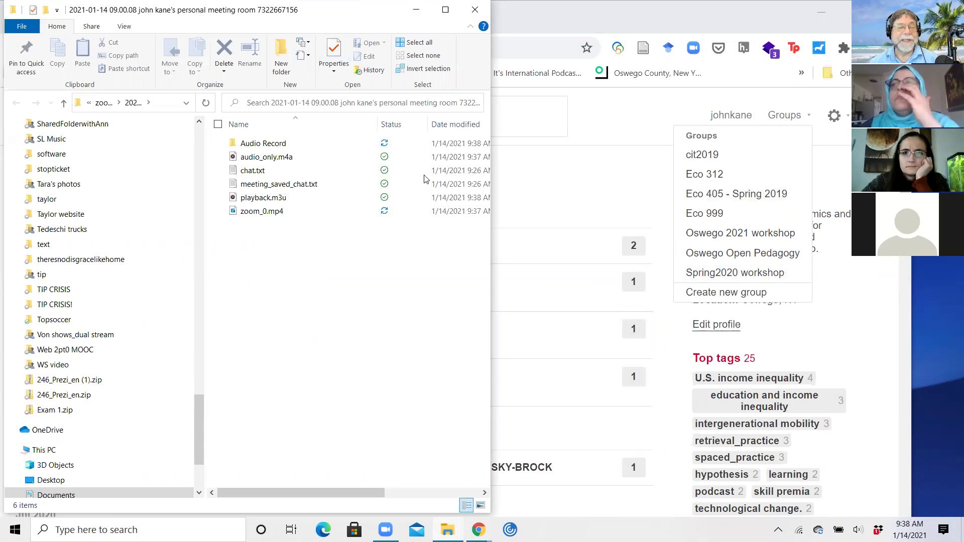
pyautogui.press('super+Down')
pyautogui.press('super+Down')
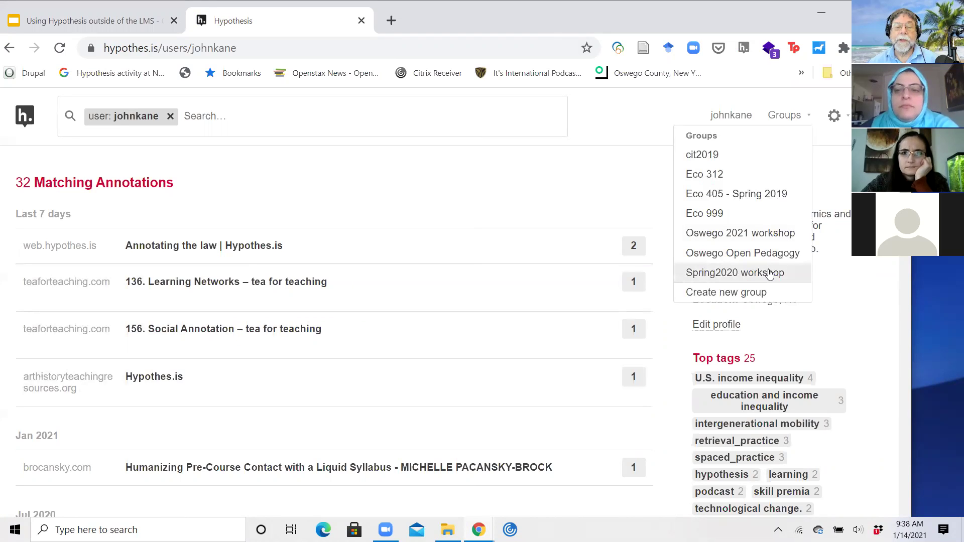
# Open the Oswego 2021 workshop group page with 5 annotations, then return to Google Slides
pyautogui.click(768, 236)
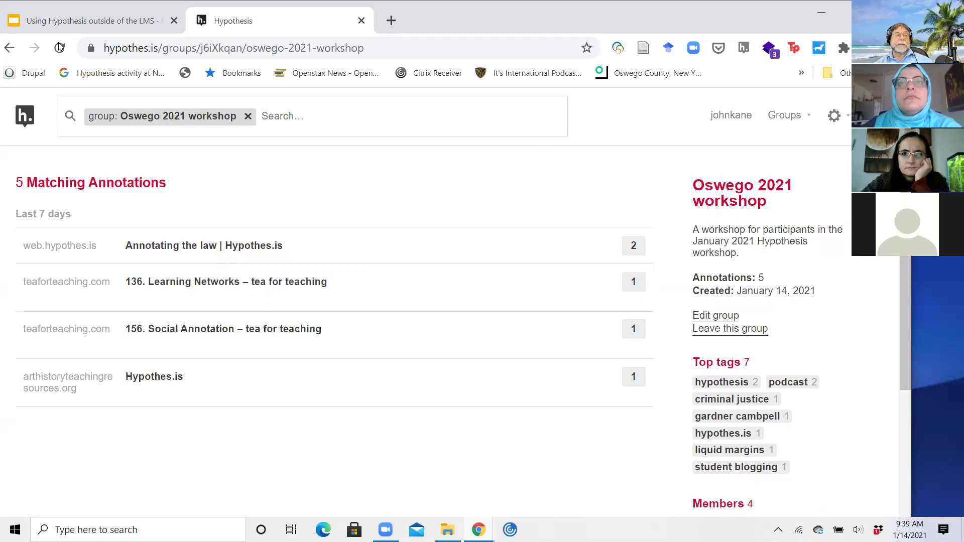
pyautogui.click(91, 20)
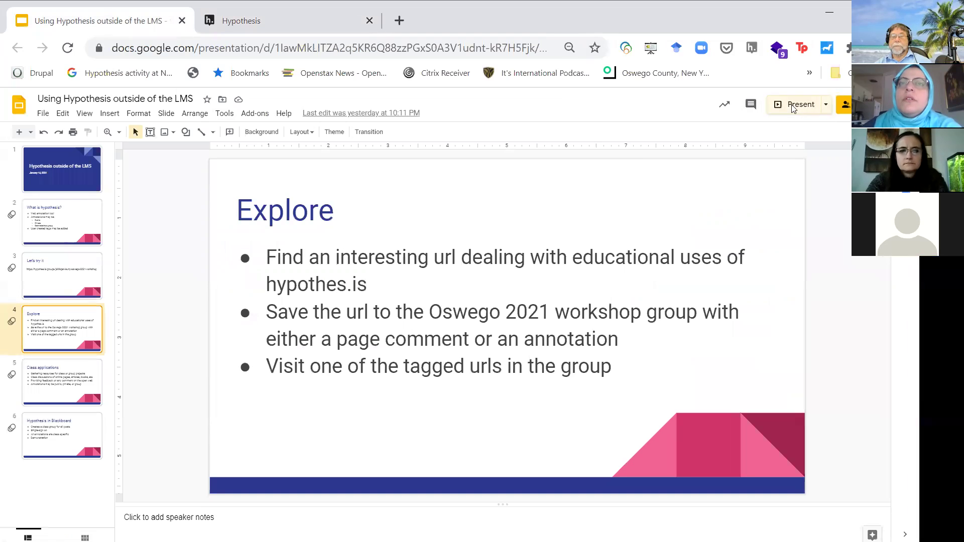
# Present the Explore slide briefly, exit, and return to the Oswego 2021 workshop group tab
pyautogui.click(793, 106)
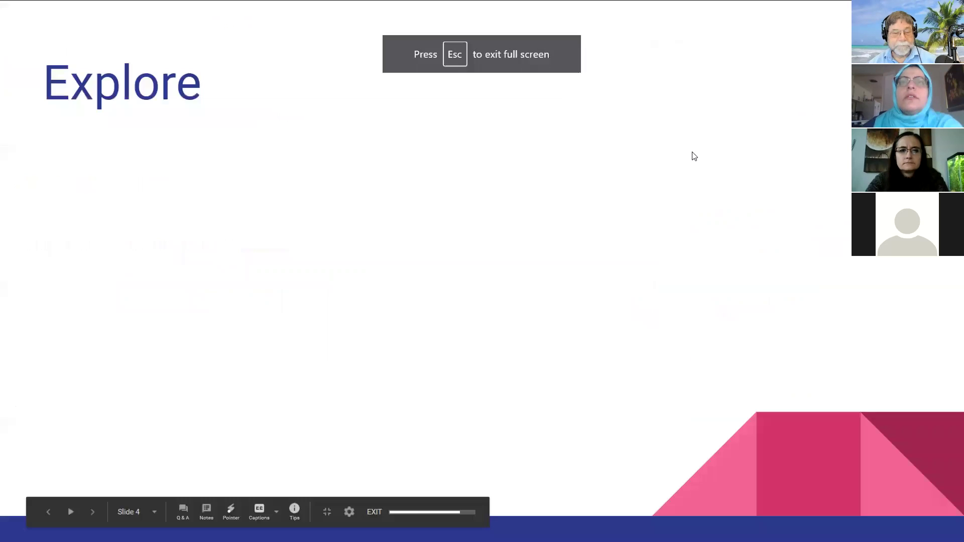
pyautogui.press('Escape')
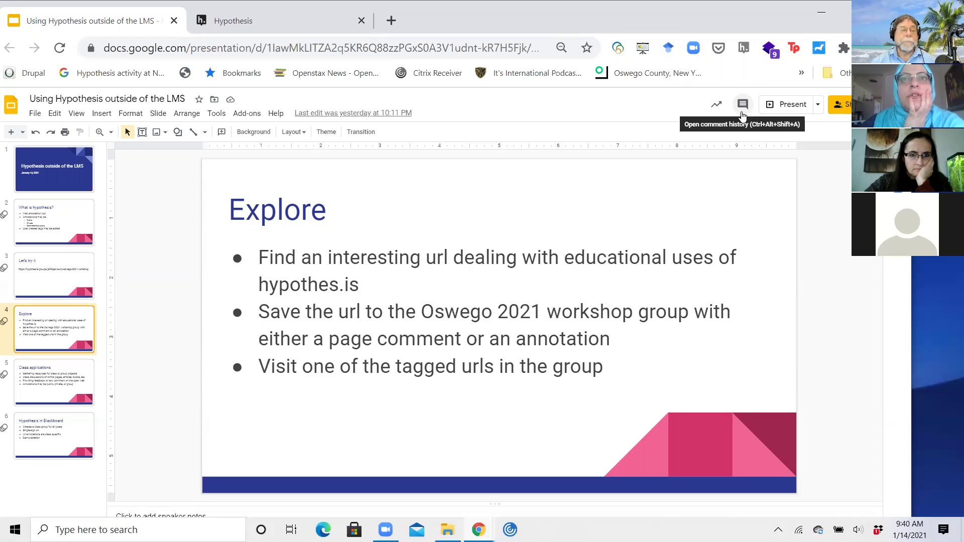
pyautogui.click(235, 24)
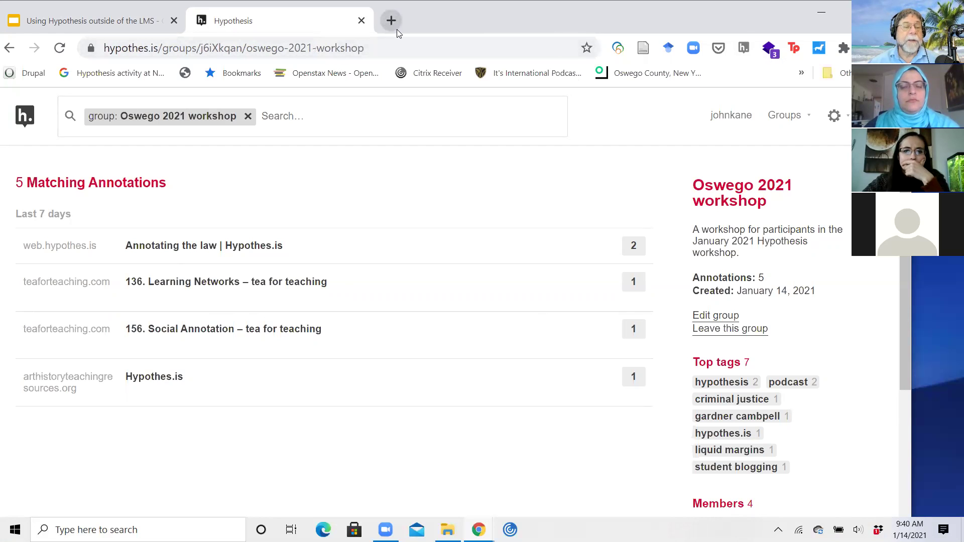
# Expand the 'Annotating the law' result and view its annotations in context on Liquid Margins
pyautogui.click(380, 49)
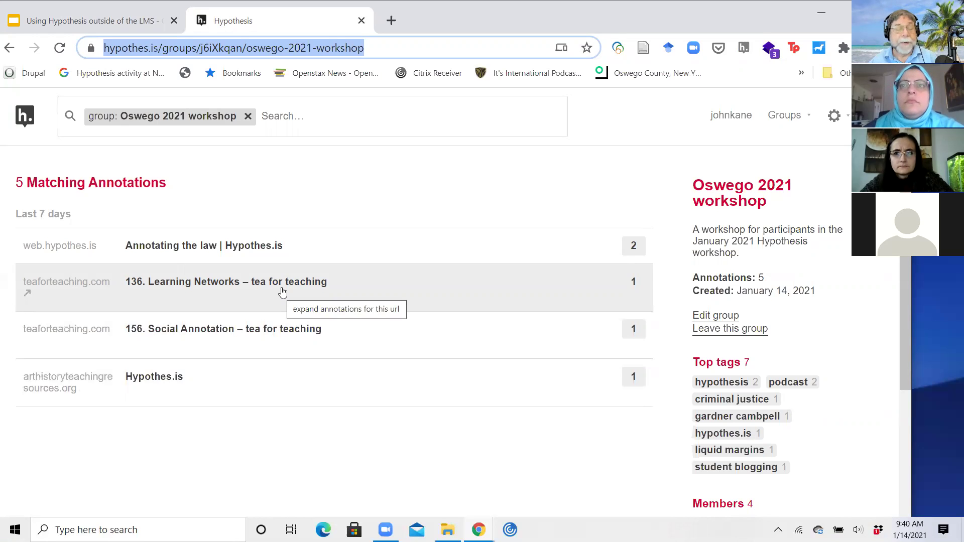
pyautogui.click(281, 290)
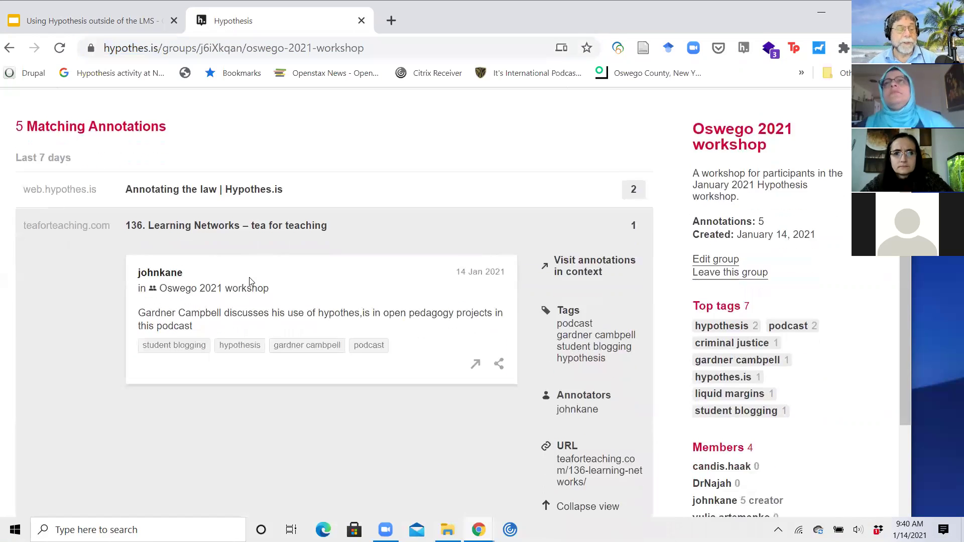
pyautogui.scroll(-2, 253, 279)
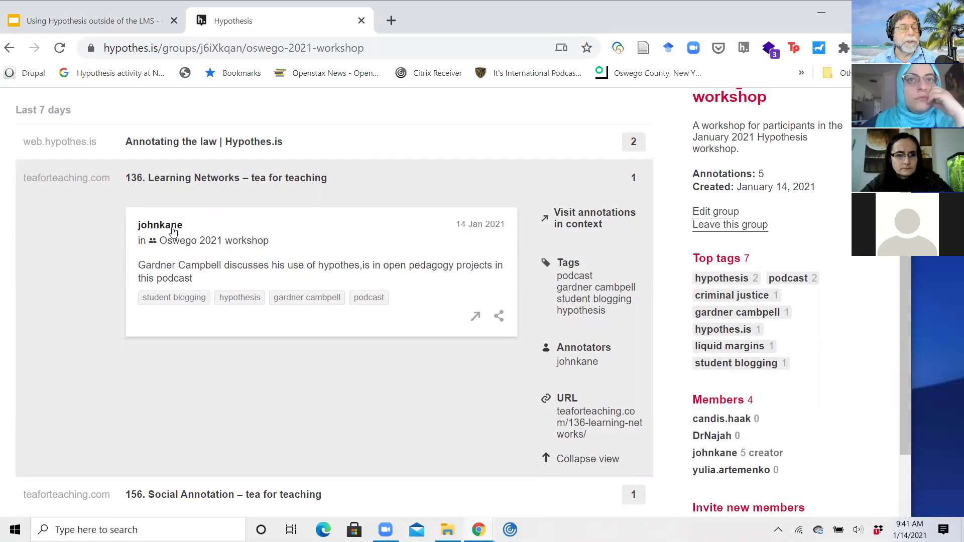
pyautogui.click(165, 241)
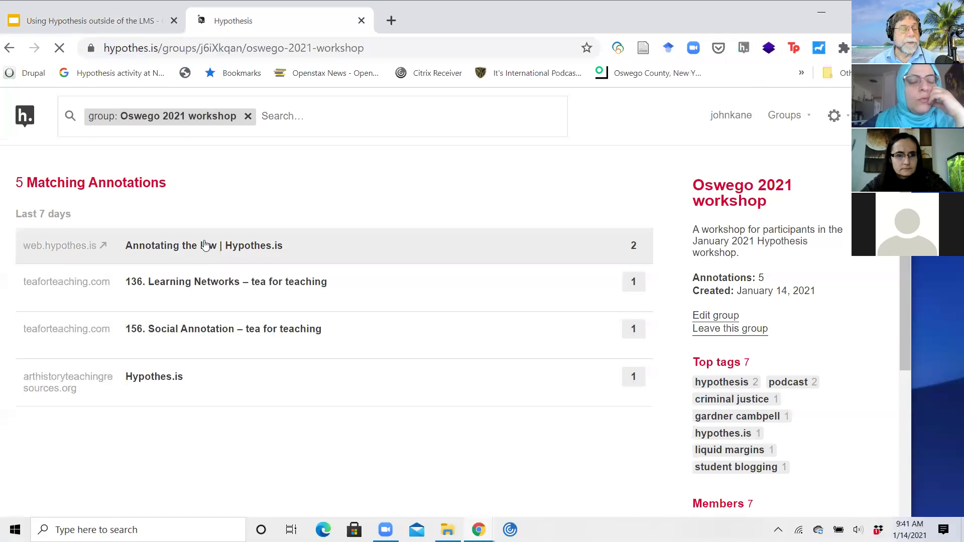
pyautogui.click(203, 245)
pyautogui.scroll(-1, 180, 243)
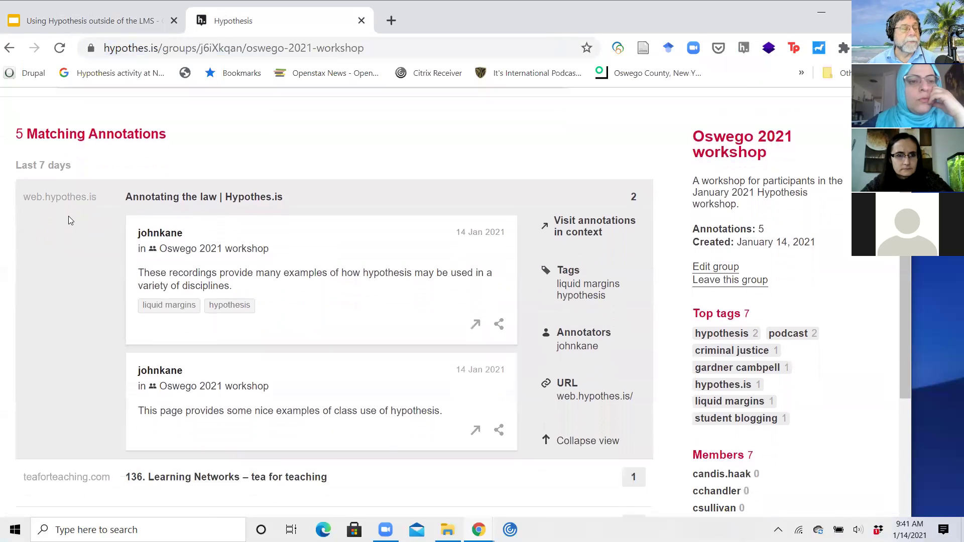
pyautogui.click(577, 229)
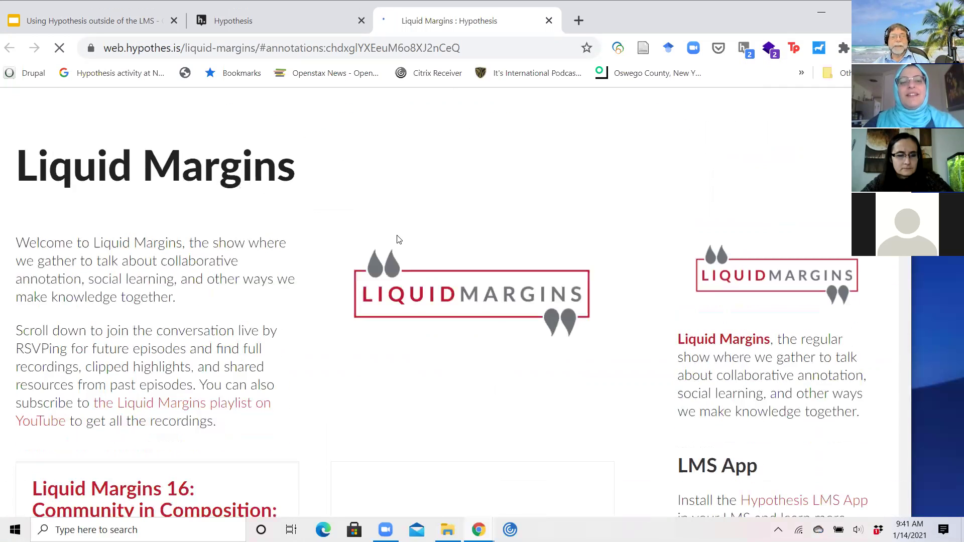
# Sign in on the sidebar, switch to Oswego 2021 workshop, and open annotations tagged 'hypothesis'
pyautogui.scroll(-3, 397, 239)
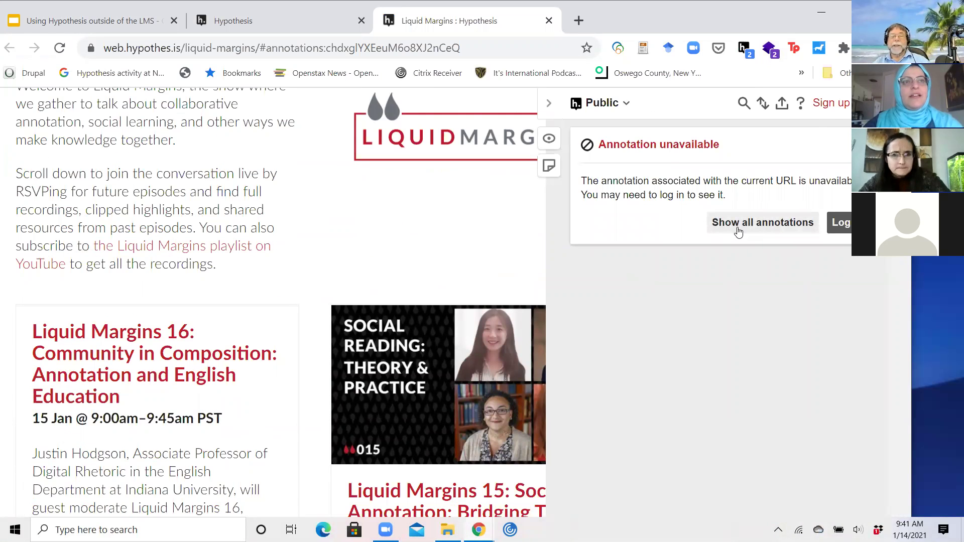
pyautogui.click(842, 231)
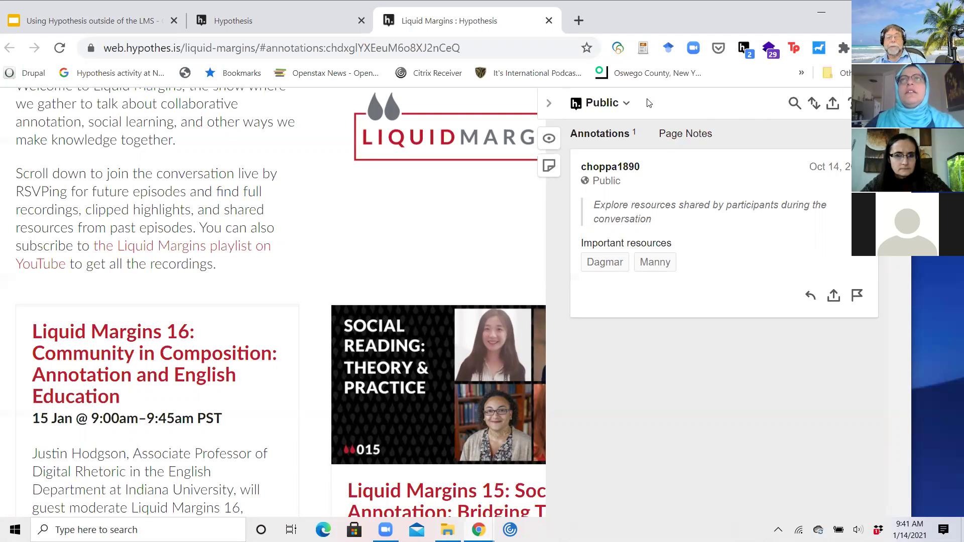
pyautogui.click(625, 103)
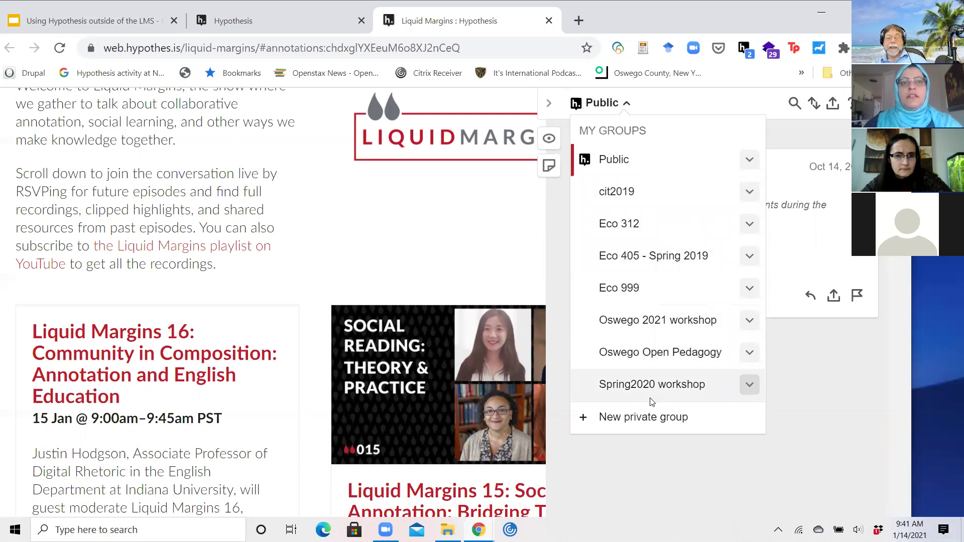
pyautogui.click(655, 329)
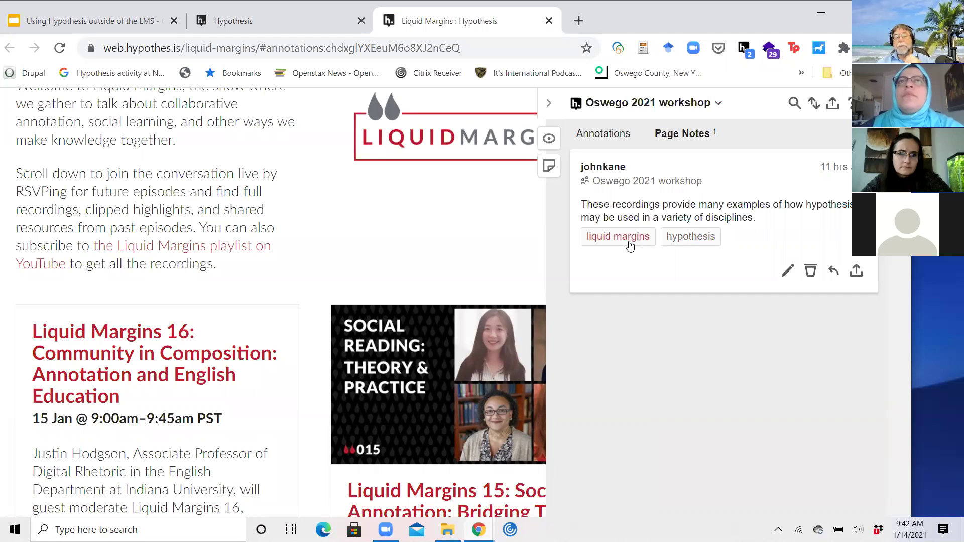
pyautogui.click(692, 241)
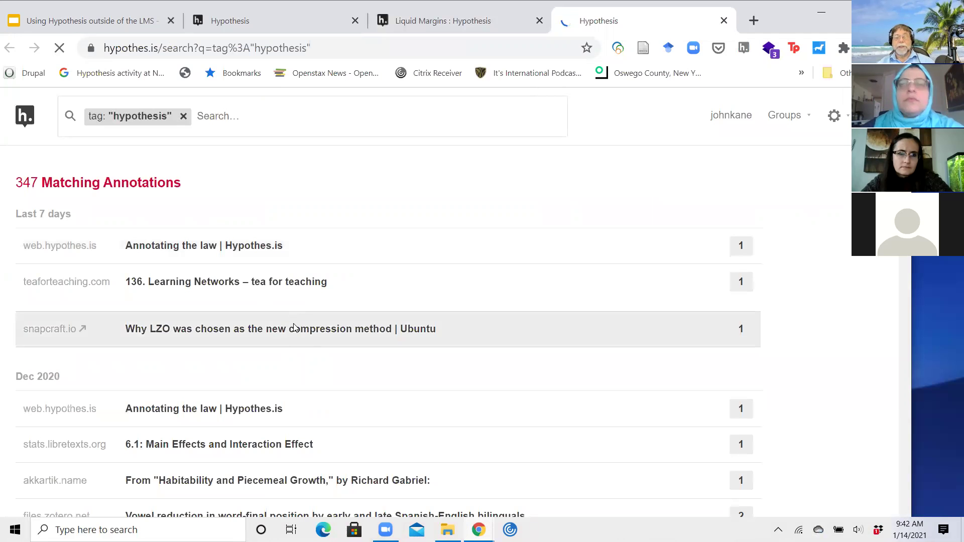
# Expand the 'Annotating the law' result and open its linked page web.hypothes.is
pyautogui.click(258, 248)
pyautogui.scroll(-1, 545, 286)
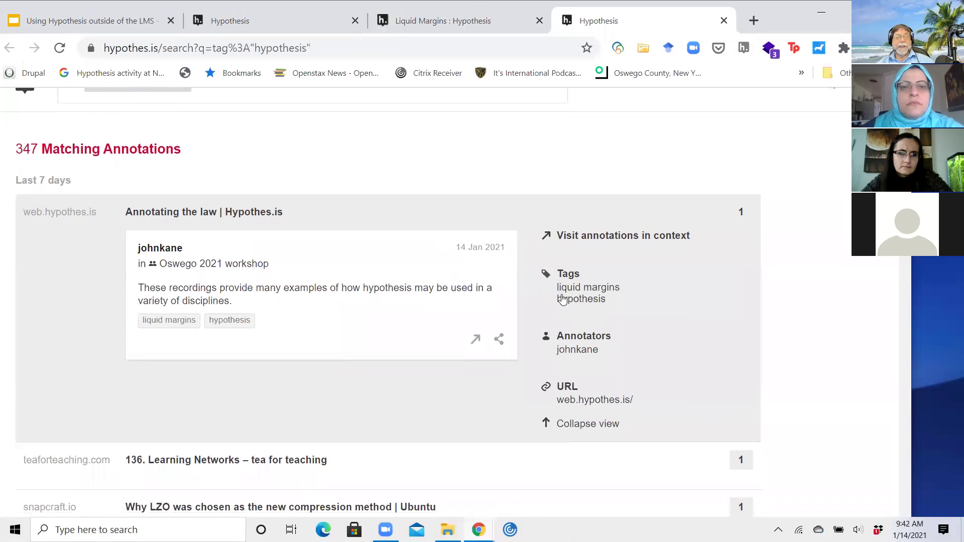
pyautogui.click(588, 402)
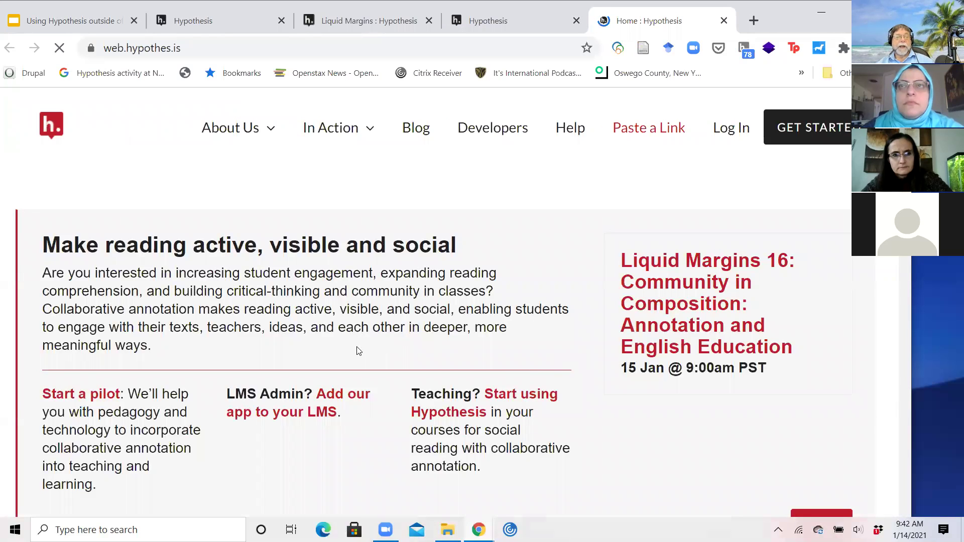
pyautogui.scroll(-5, 340, 309)
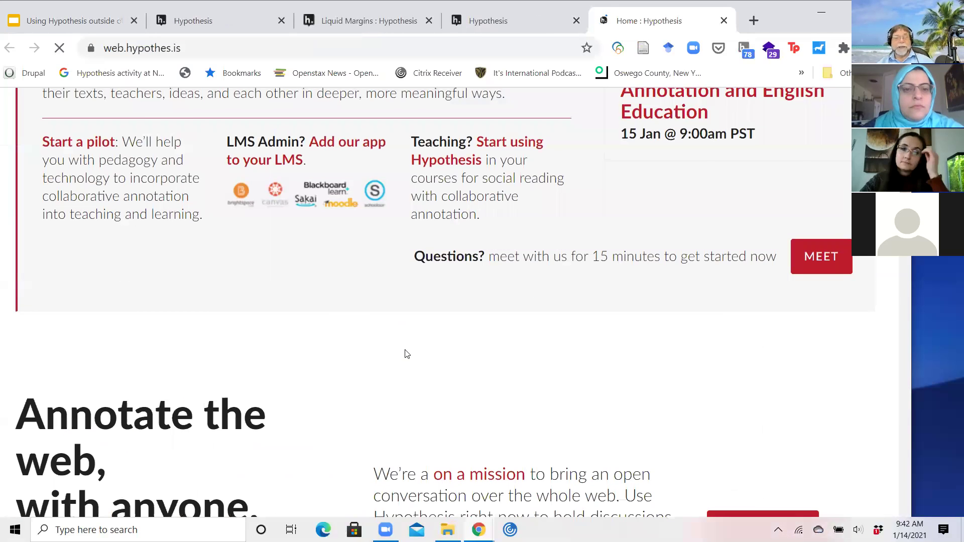
pyautogui.scroll(5, 404, 355)
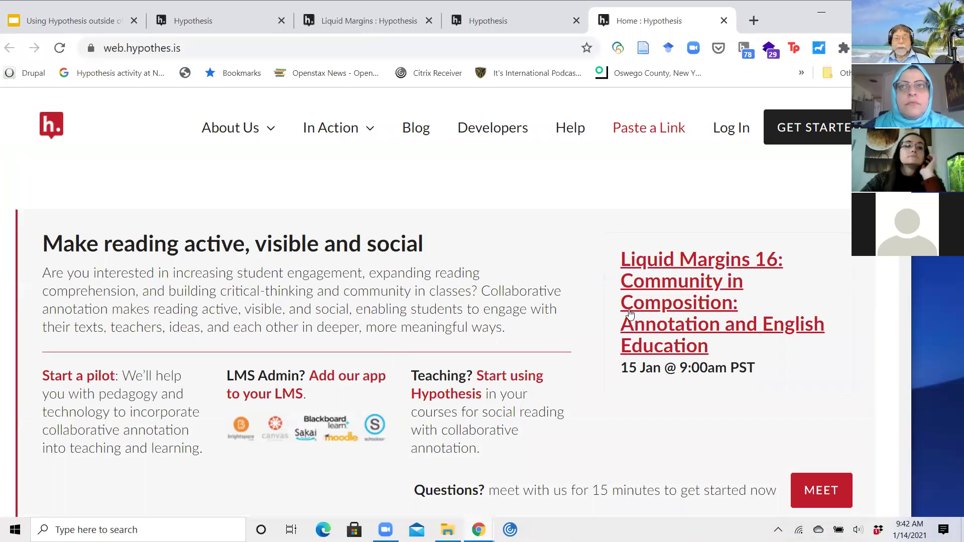
# Open the Liquid Margins 16: Community in Composition event page
pyautogui.click(695, 327)
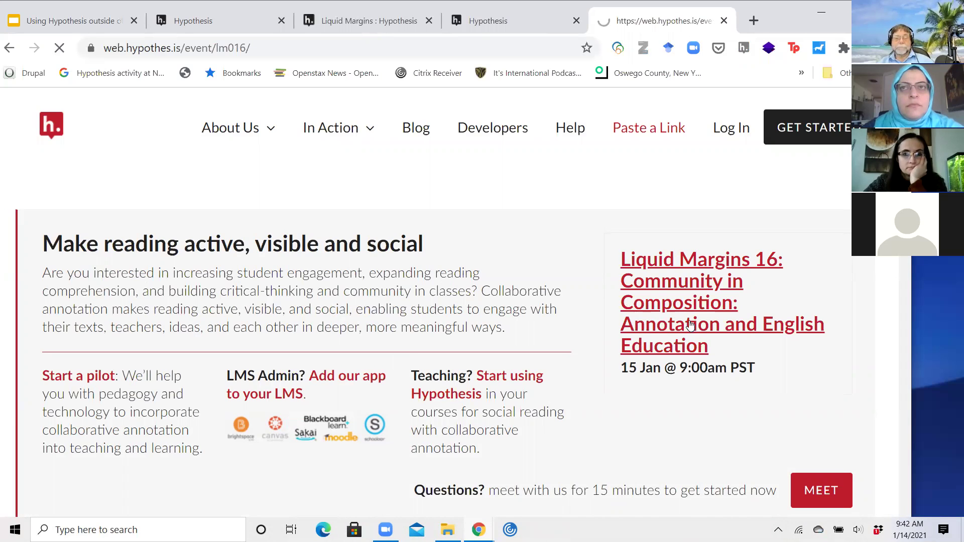
pyautogui.scroll(-3, 557, 328)
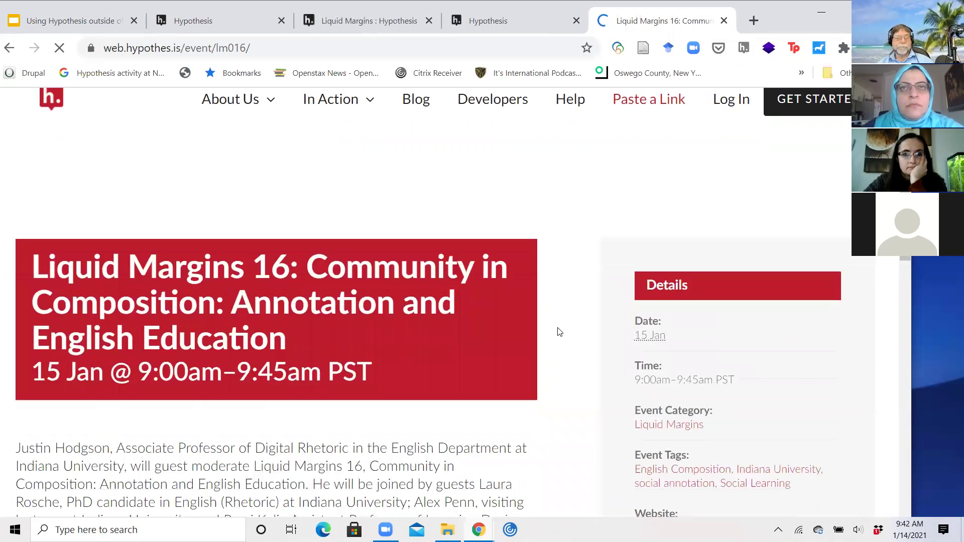
pyautogui.scroll(-3, 334, 343)
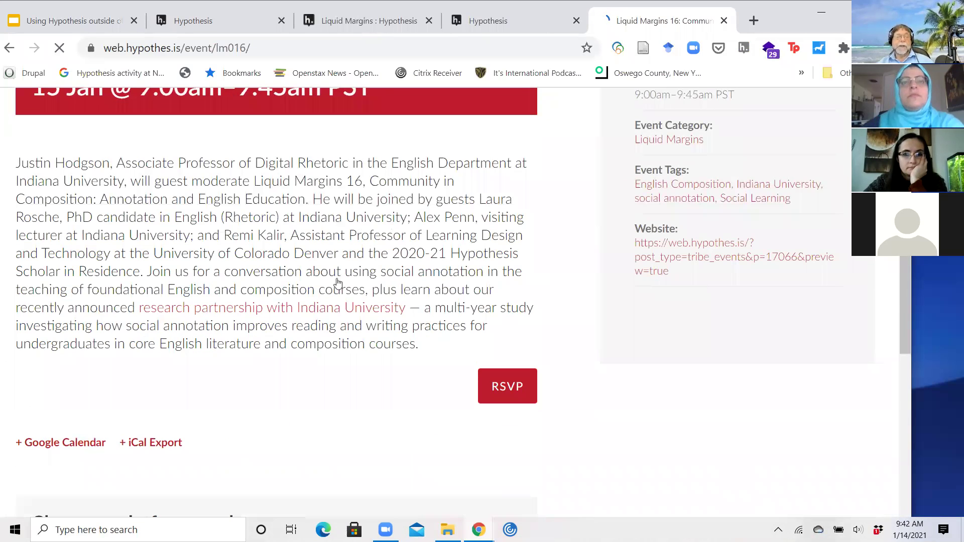
# Select 'English Department' in the description and bring up the Hypothesis annotation options
pyautogui.moveTo(391, 163); pyautogui.dragTo(506, 163)
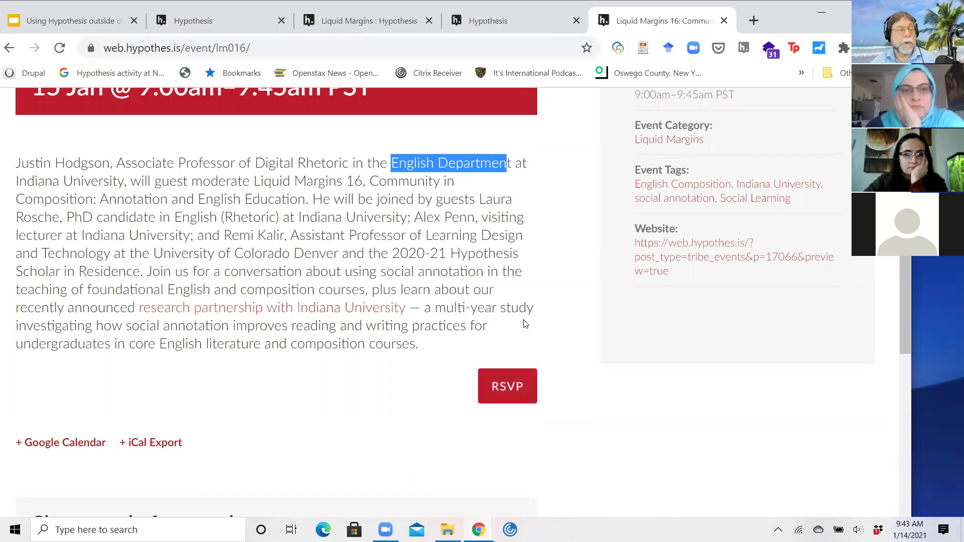
pyautogui.scroll(3, 524, 321)
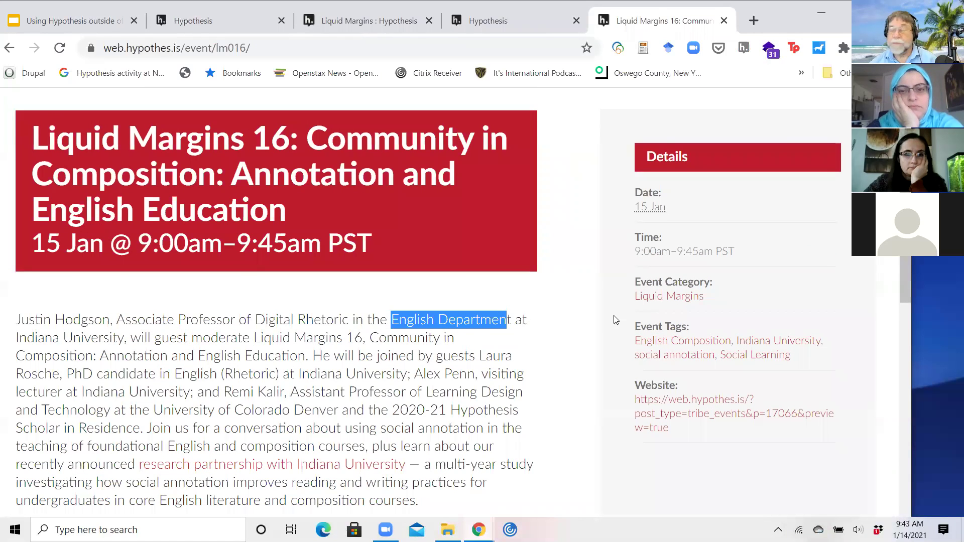
pyautogui.click(377, 320)
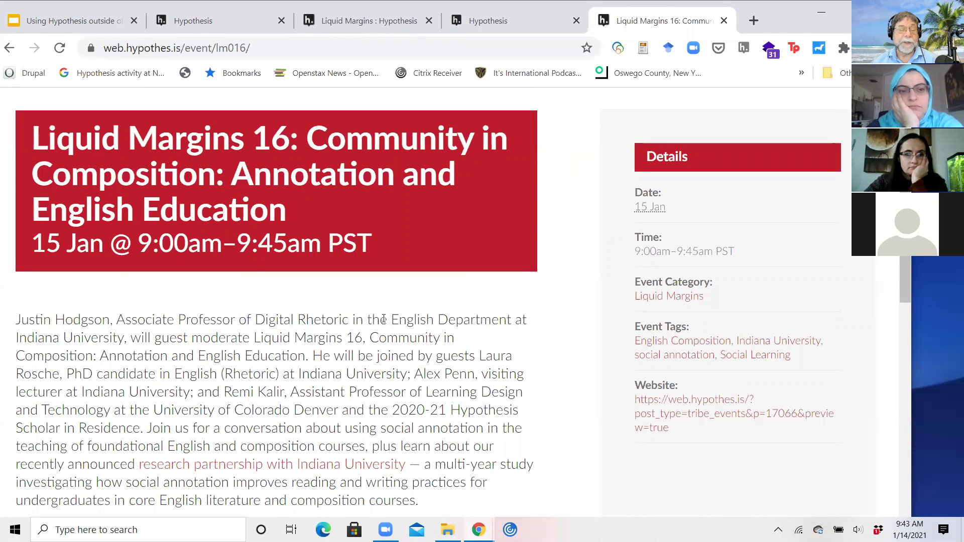
pyautogui.moveTo(391, 319); pyautogui.dragTo(512, 326)
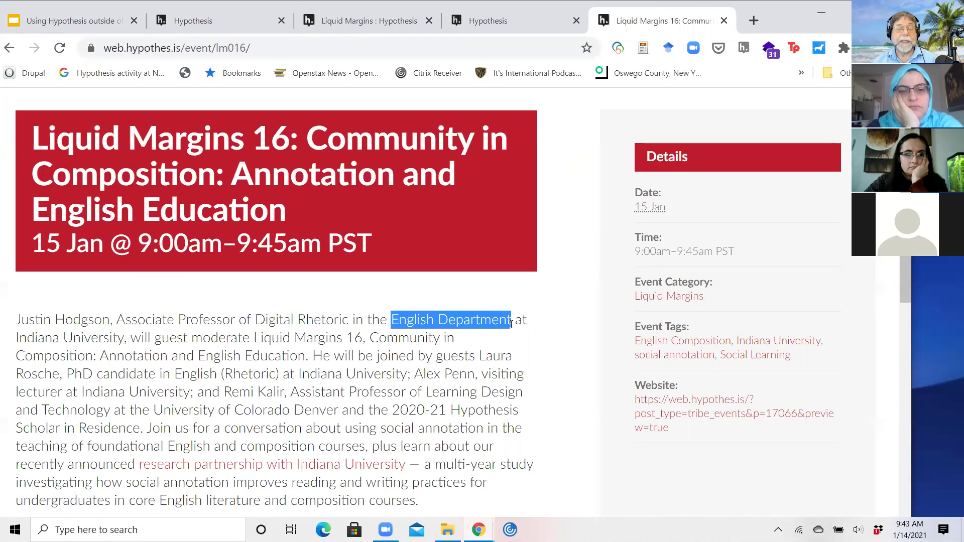
pyautogui.click(745, 50)
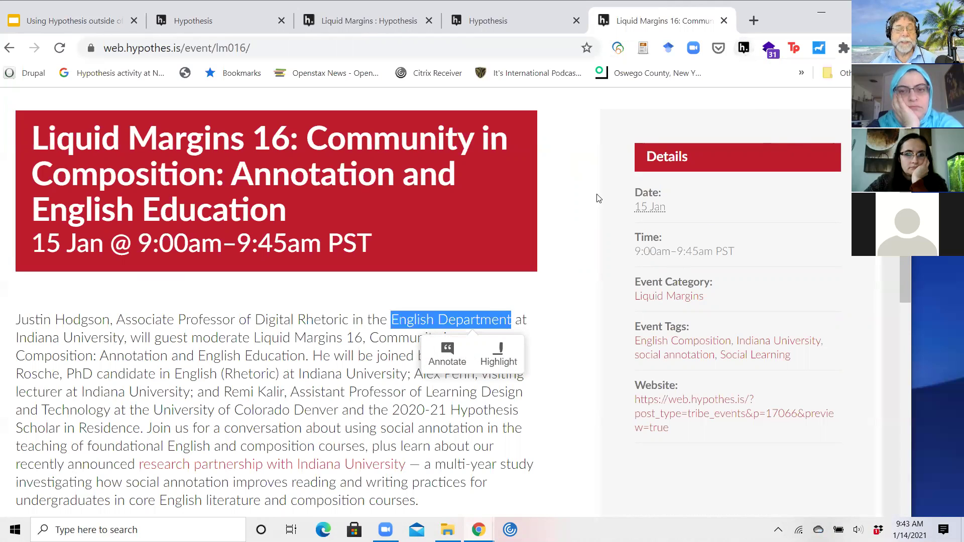
# Annotate English Department with 'Uses of Hypothesis in English courses.', correcting the 'ENglish' capitalisation
pyautogui.click(458, 360)
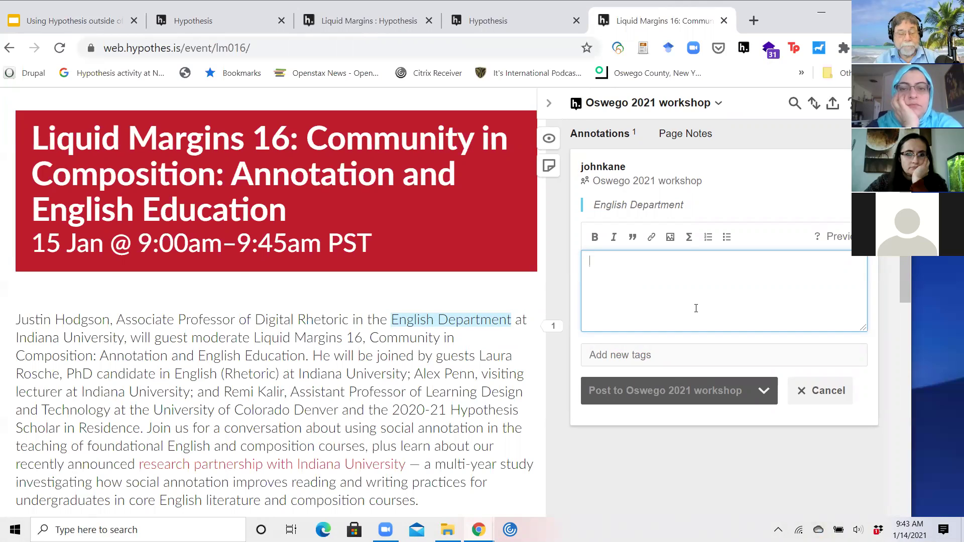
pyautogui.write('E')
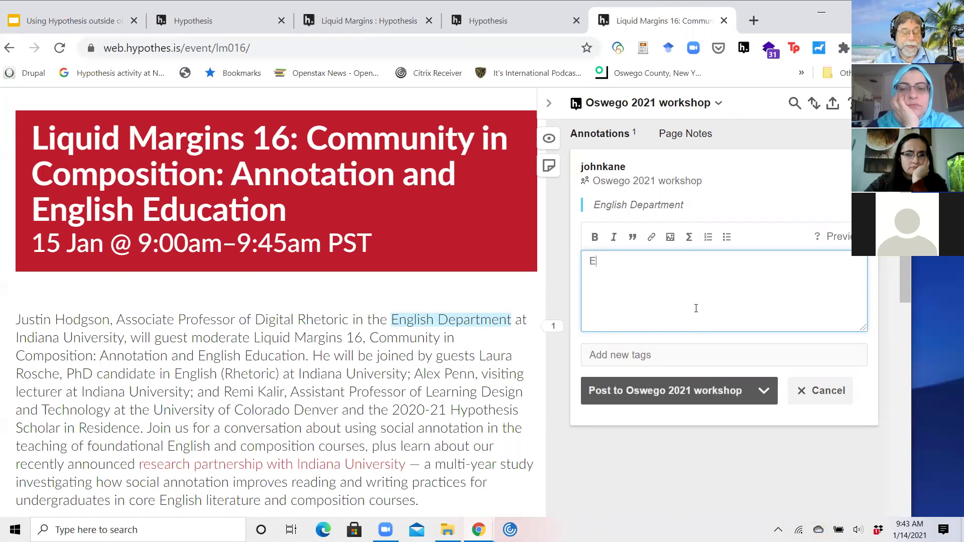
pyautogui.press('BackSpace')
pyautogui.write('Uses of Hypo')
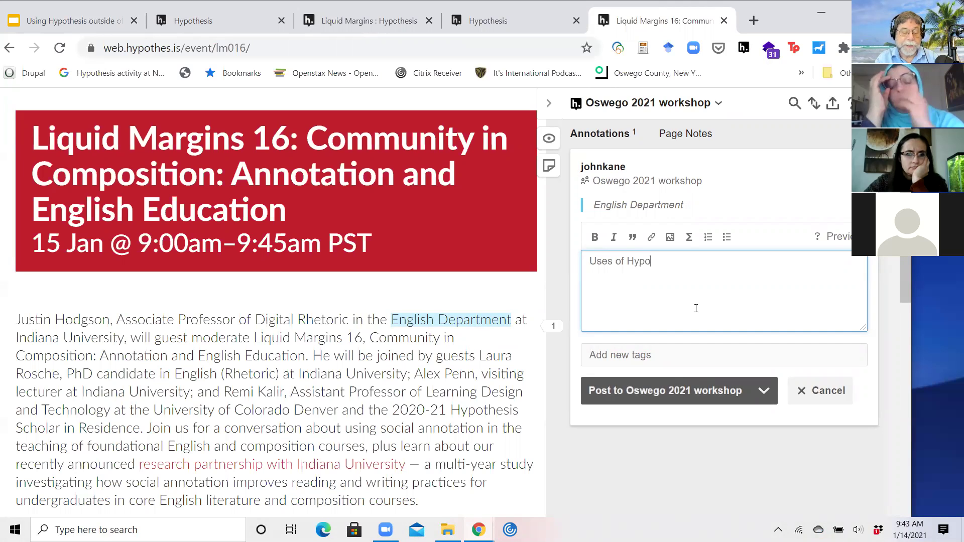
pyautogui.write('thesis in EN')
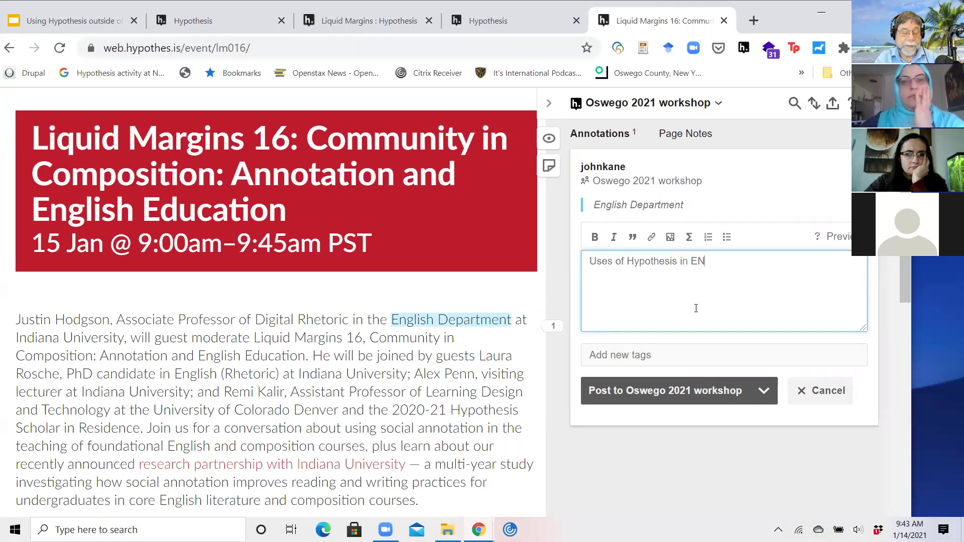
pyautogui.write('glish cour')
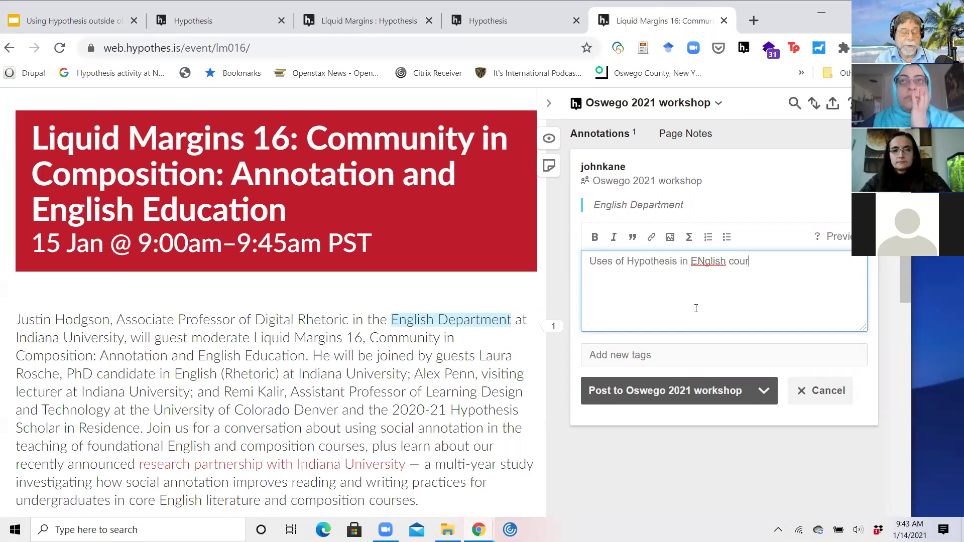
pyautogui.write('ses.')
pyautogui.click(707, 263)
pyautogui.press('BackSpace')
pyautogui.write('n')
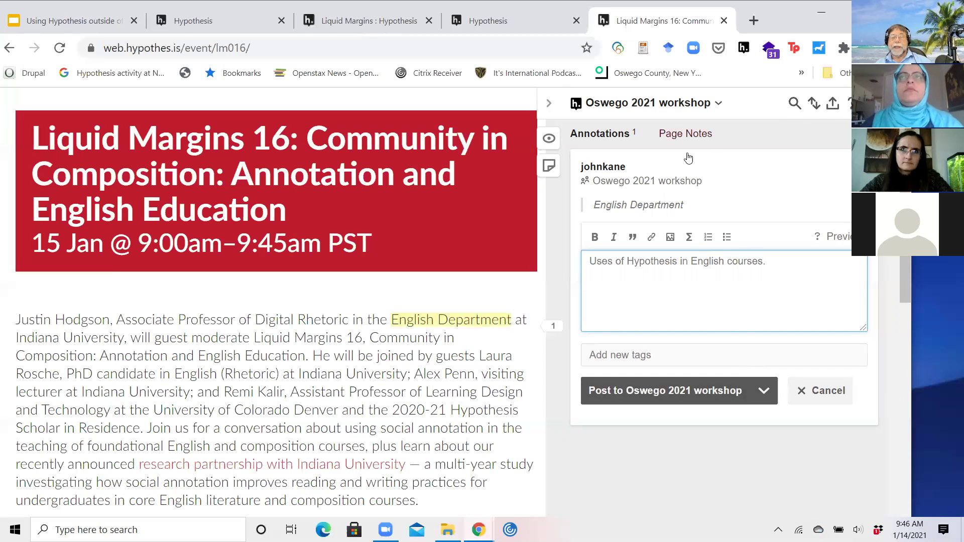
# Confirm Oswego 2021 workshop as the group and post the English Department annotation there
pyautogui.click(690, 103)
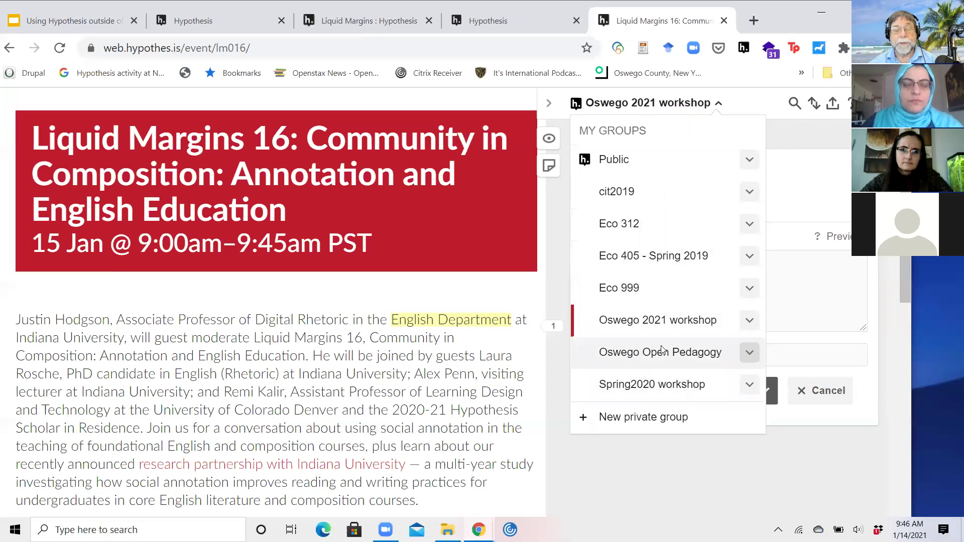
pyautogui.click(661, 319)
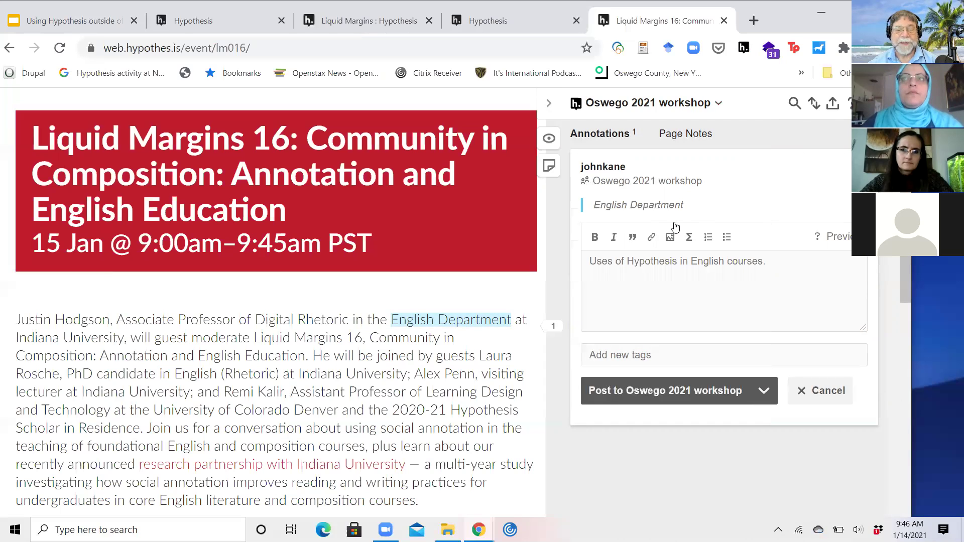
pyautogui.click(723, 391)
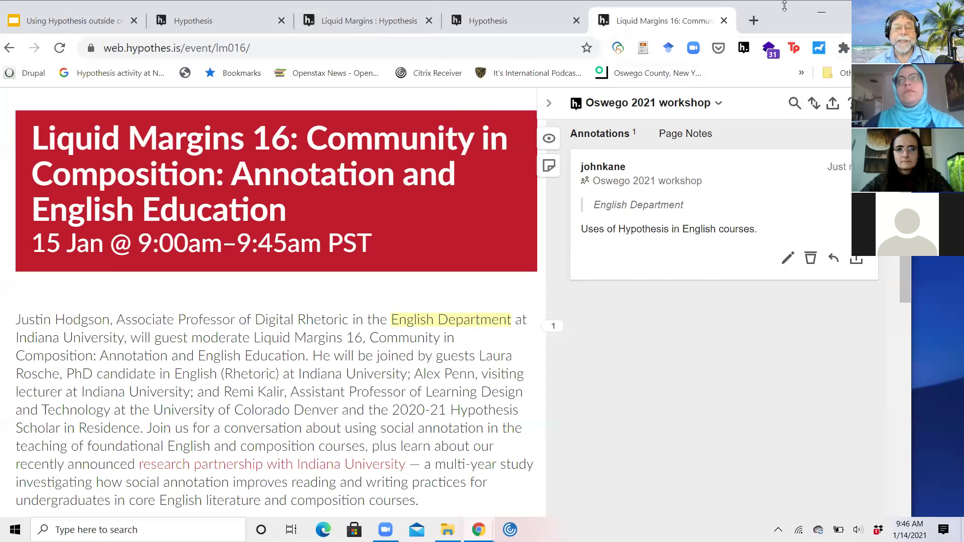
# From the hypothesis tag search results, open the annotated site's web.hypothes.is home page in a new tab
pyautogui.click(495, 21)
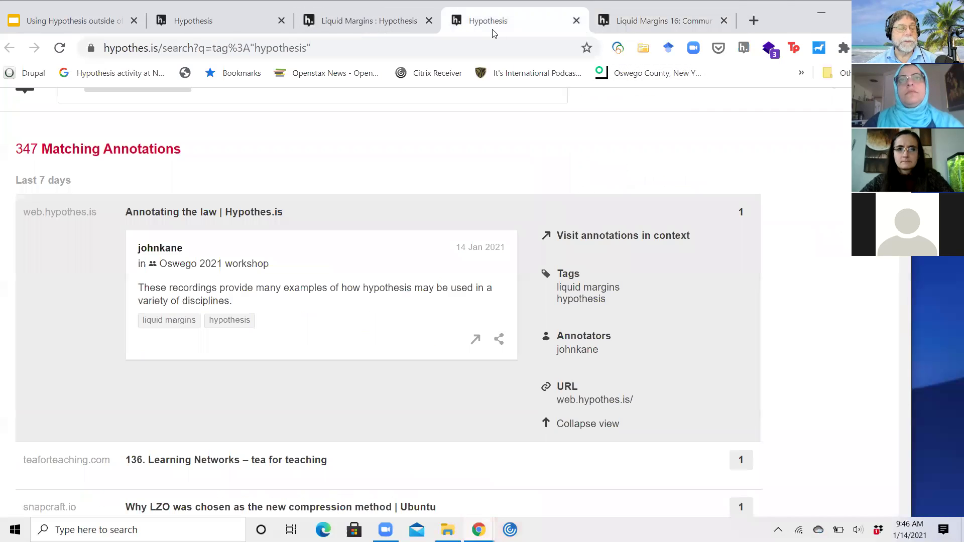
pyautogui.click(603, 407)
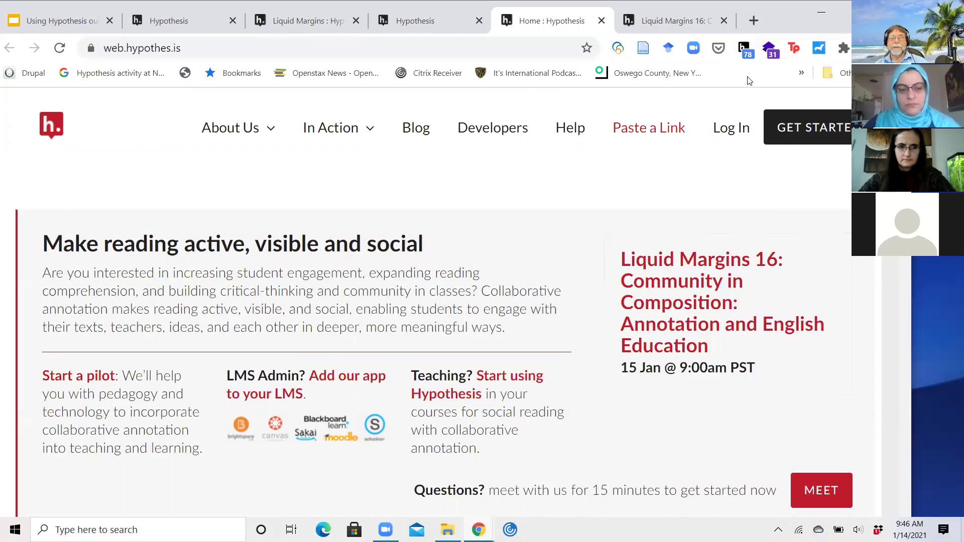
pyautogui.click(671, 23)
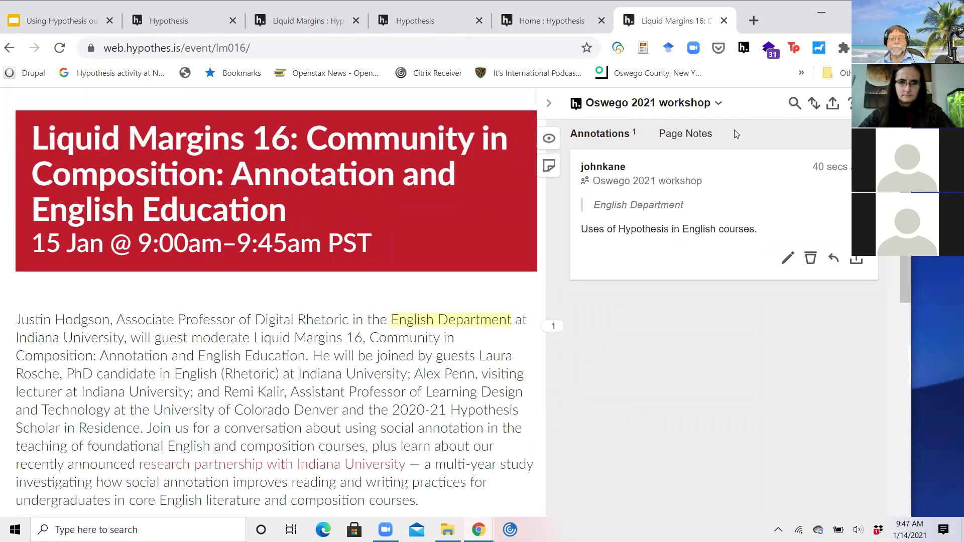
# Back on the hypothesis tag search results, bring up the Groups list
pyautogui.click(435, 29)
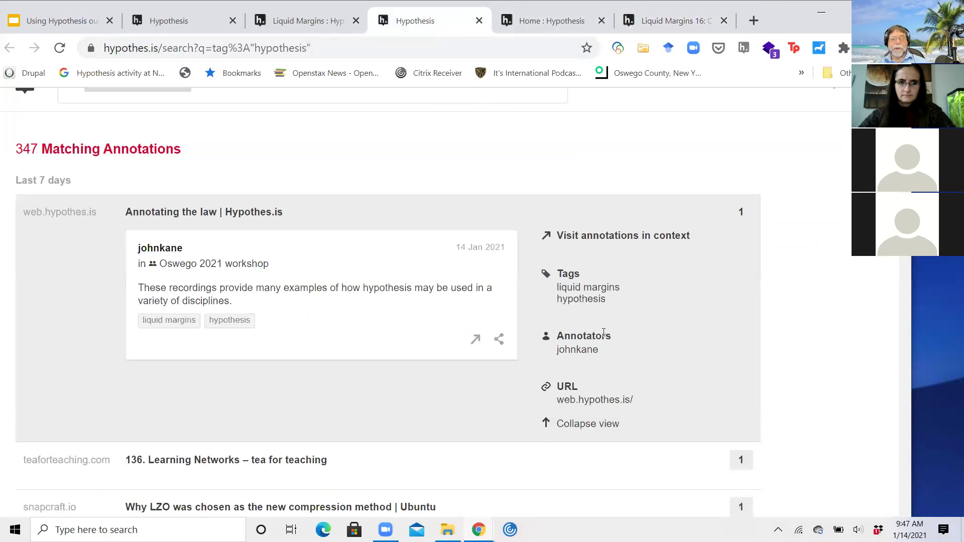
pyautogui.scroll(-5, 599, 349)
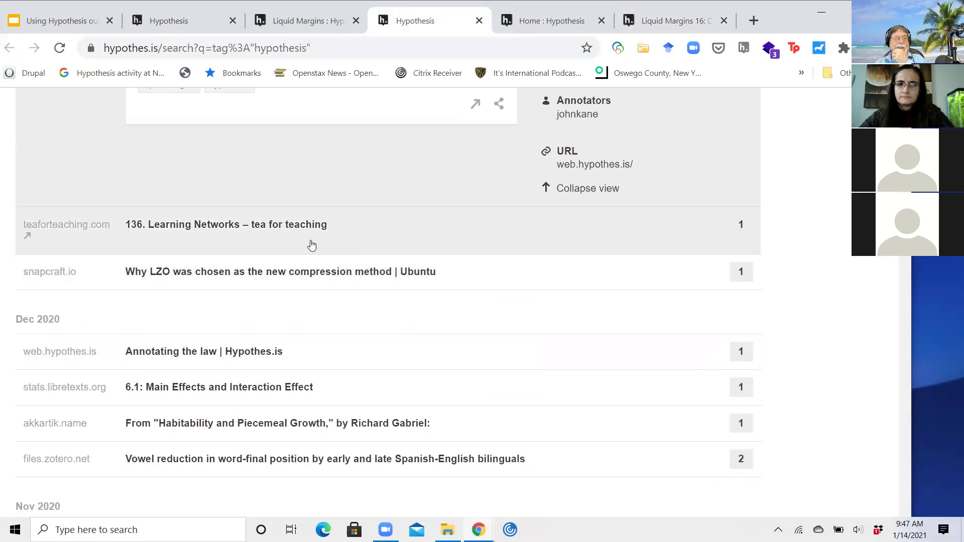
pyautogui.scroll(5, 318, 252)
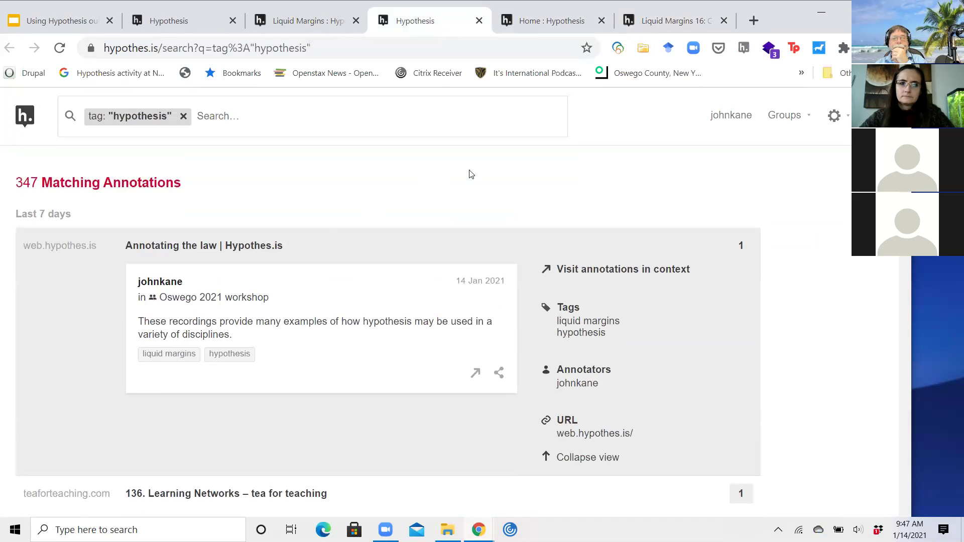
pyautogui.click(781, 119)
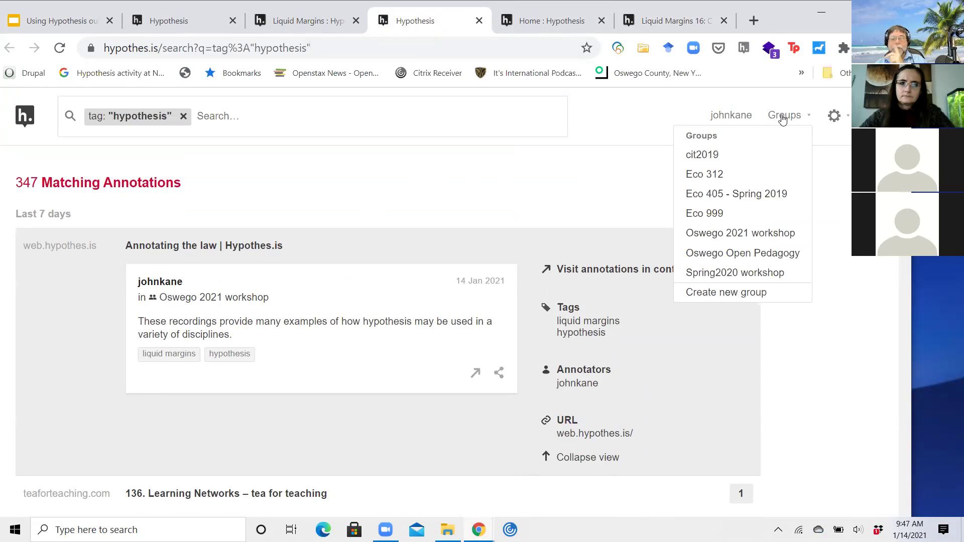
# Open the Oswego 2021 workshop group page and scroll down to its Top tags and Members lists
pyautogui.click(768, 238)
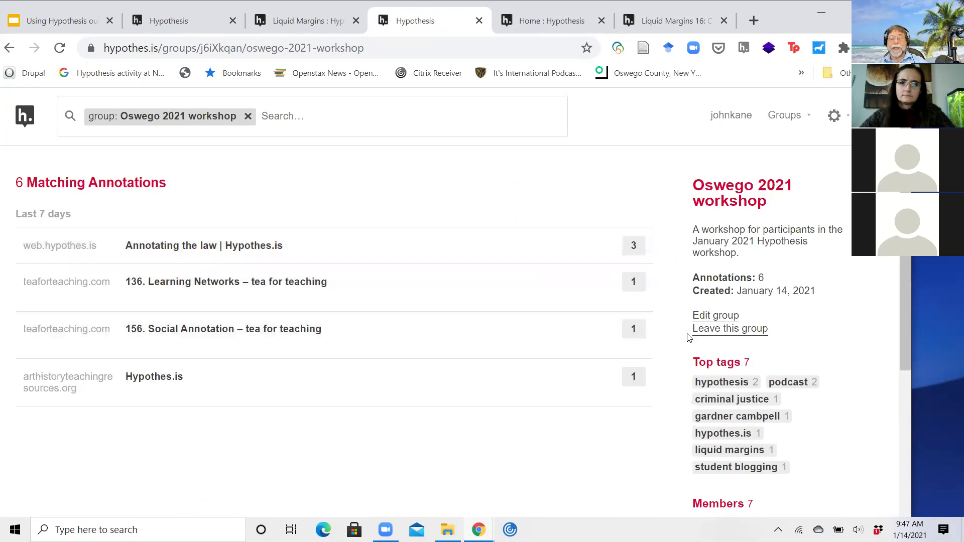
pyautogui.scroll(-3, 839, 408)
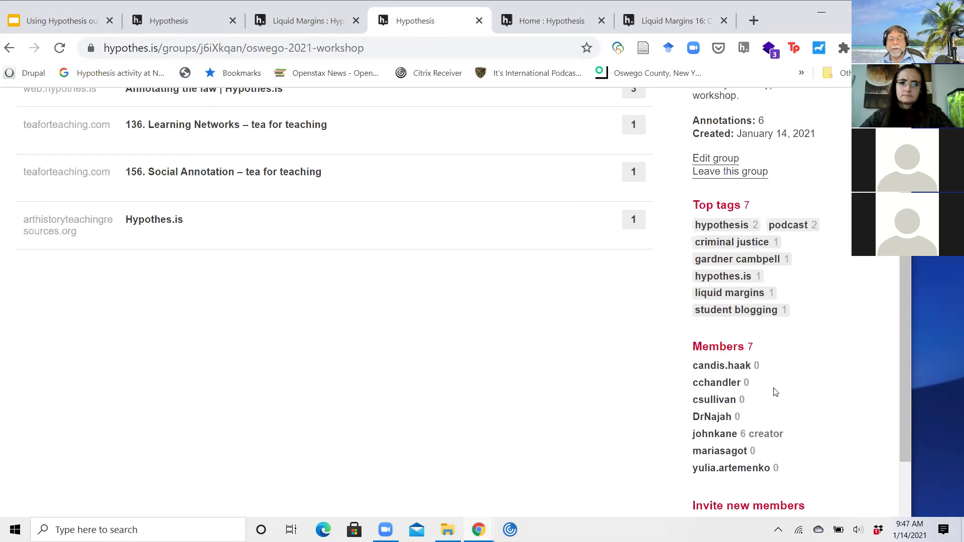
pyautogui.scroll(2, 774, 391)
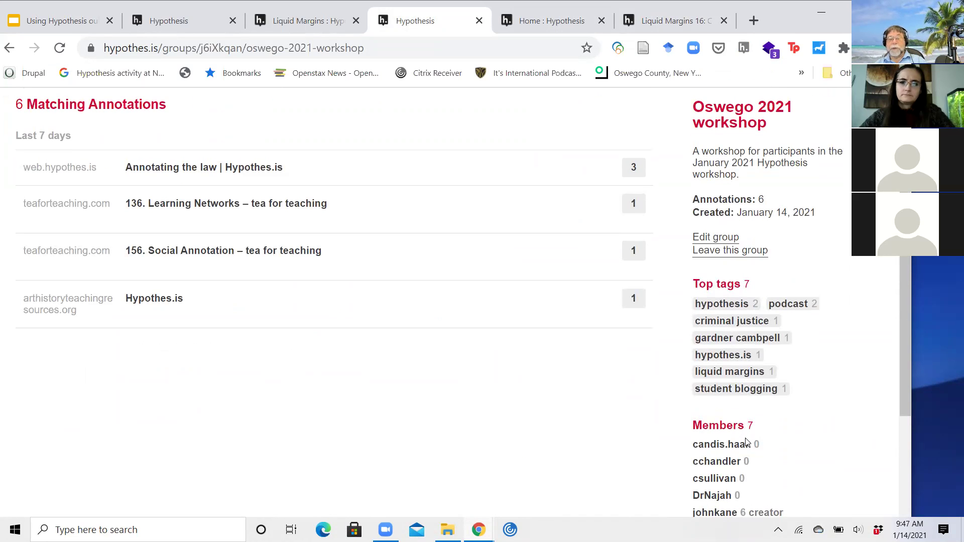
pyautogui.scroll(-3, 795, 447)
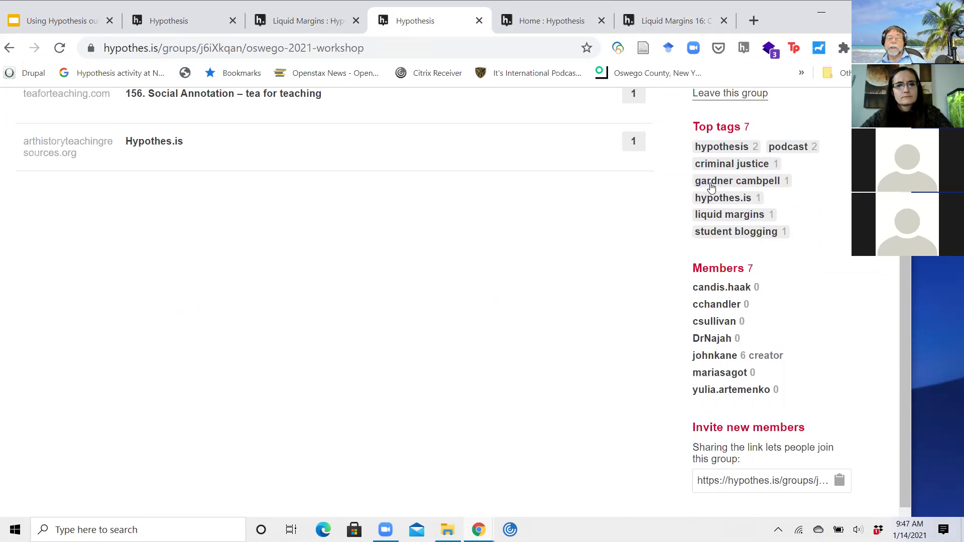
# Filter the group's annotations by the criminal justice tag and open the Social Annotation podcast page in a new tab
pyautogui.click(714, 168)
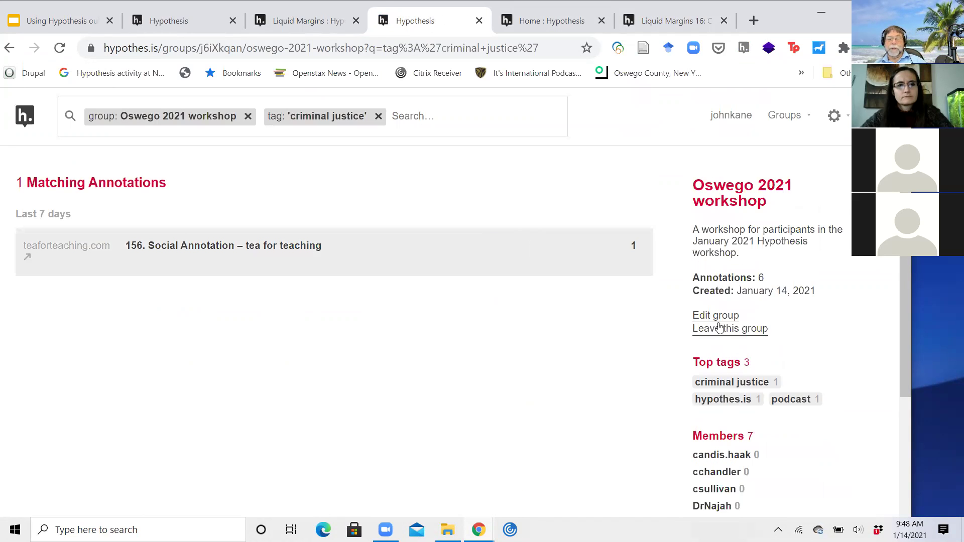
pyautogui.click(368, 261)
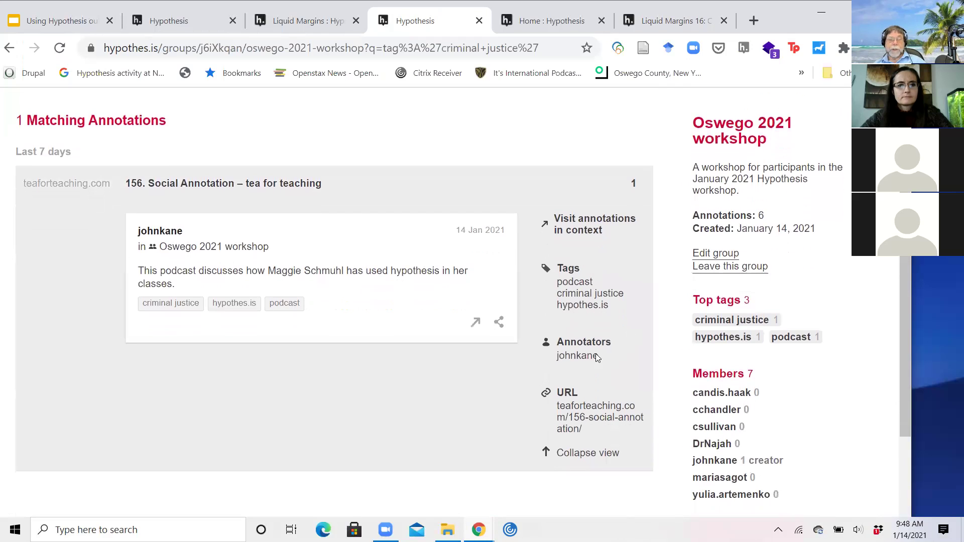
pyautogui.click(598, 415)
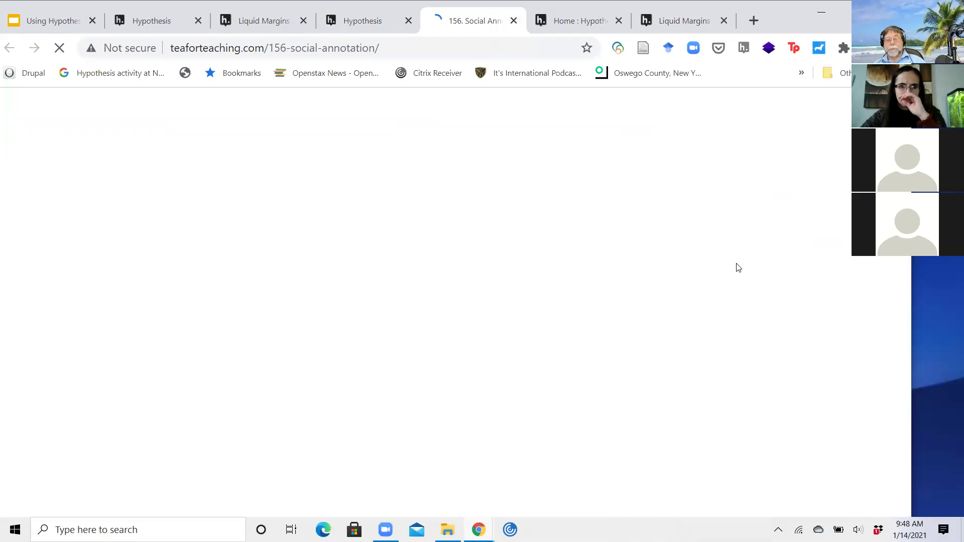
# Turn on Hypothesis on the 156. Social Annotation page to show the workshop note in the sidebar
pyautogui.scroll(-5, 700, 298)
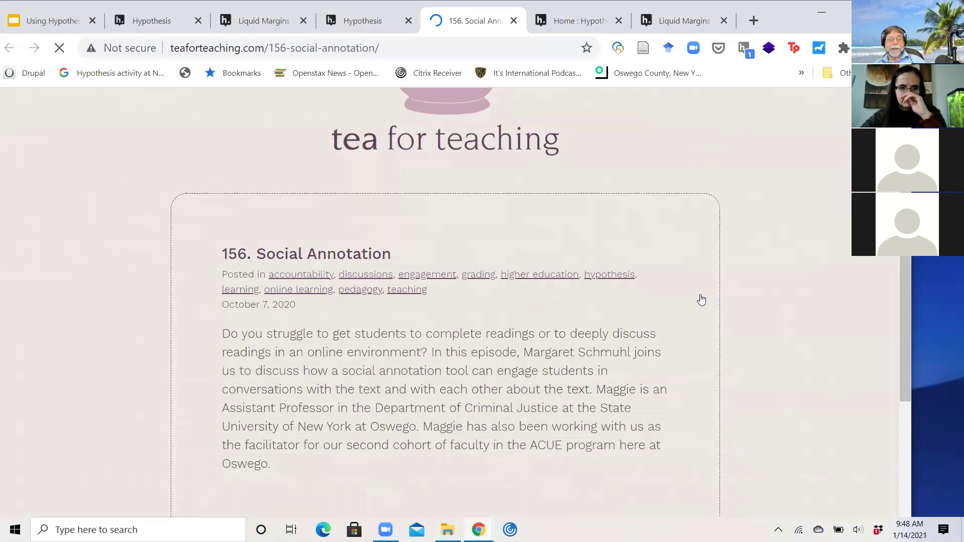
pyautogui.scroll(-2, 668, 281)
pyautogui.scroll(2, 622, 256)
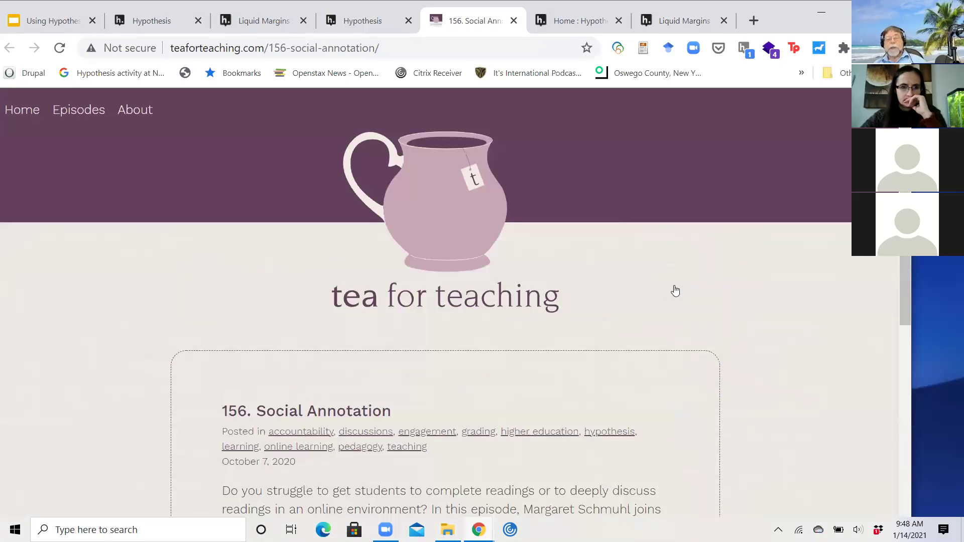
pyautogui.scroll(-3, 617, 388)
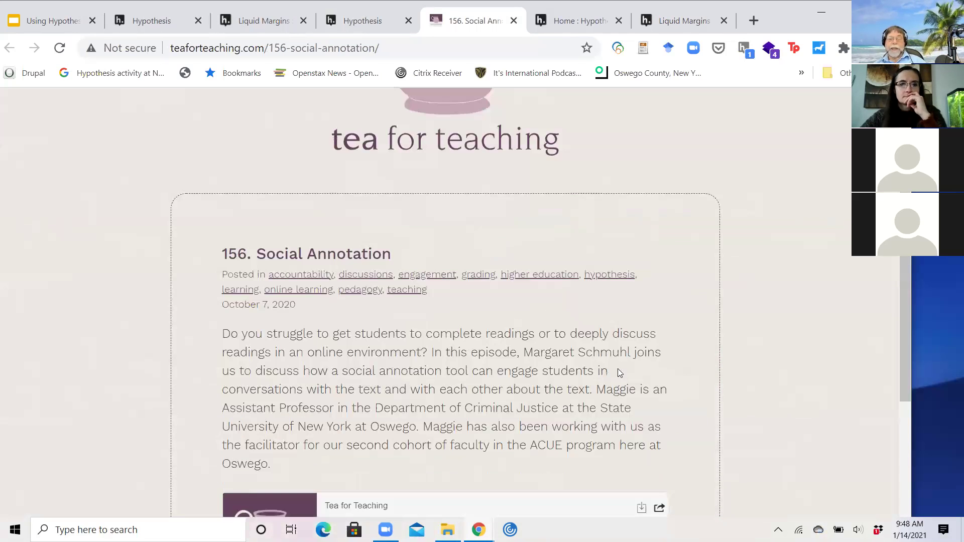
pyautogui.scroll(3, 618, 372)
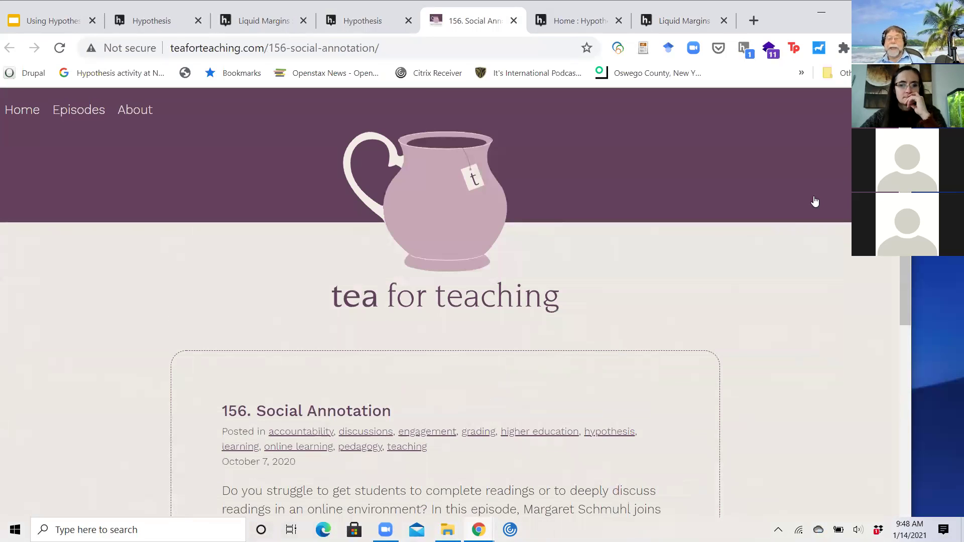
pyautogui.click(745, 47)
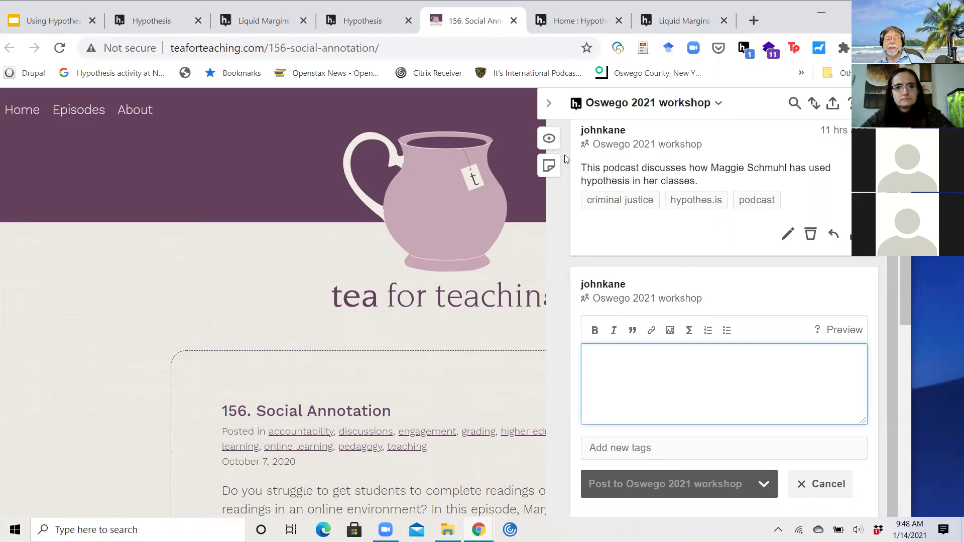
# Close the sidebar and select 'State University of New York at Oswego' in the episode description
pyautogui.click(454, 331)
pyautogui.scroll(-3, 485, 396)
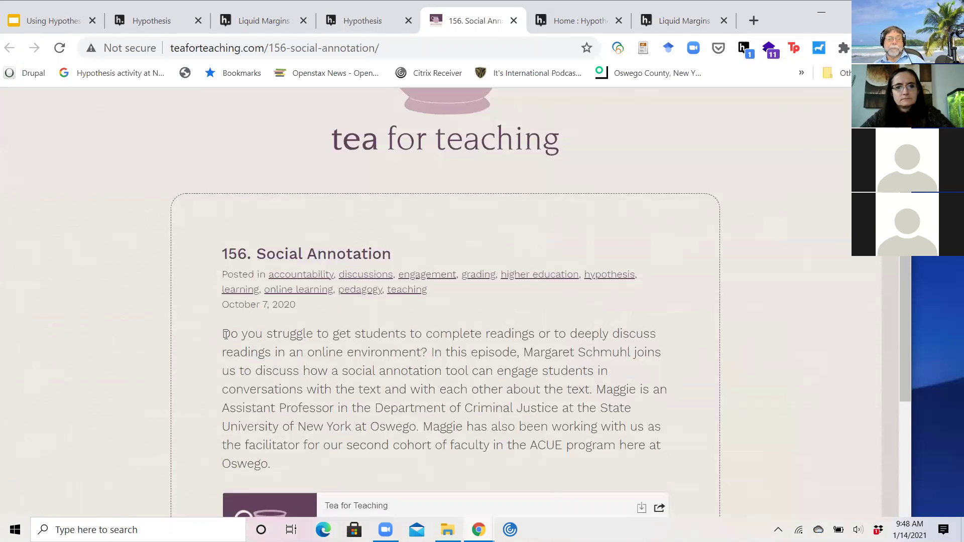
pyautogui.moveTo(218, 332); pyautogui.dragTo(324, 334)
pyautogui.click(460, 345)
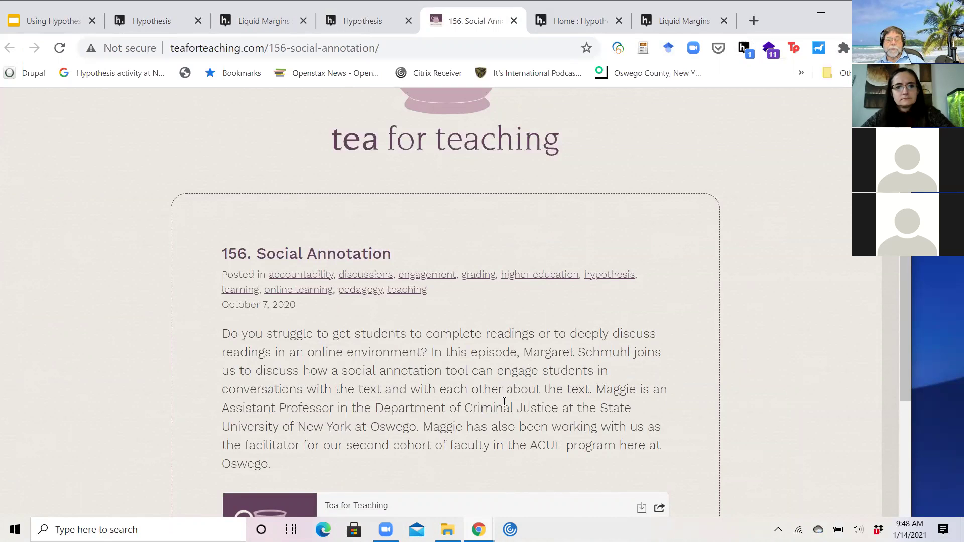
pyautogui.scroll(-2, 373, 379)
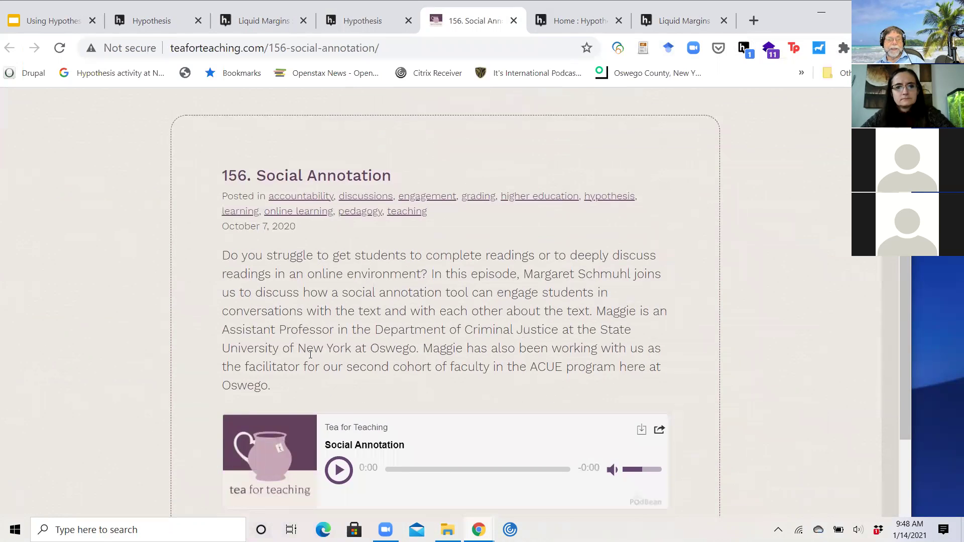
pyautogui.moveTo(600, 329); pyautogui.dragTo(416, 348)
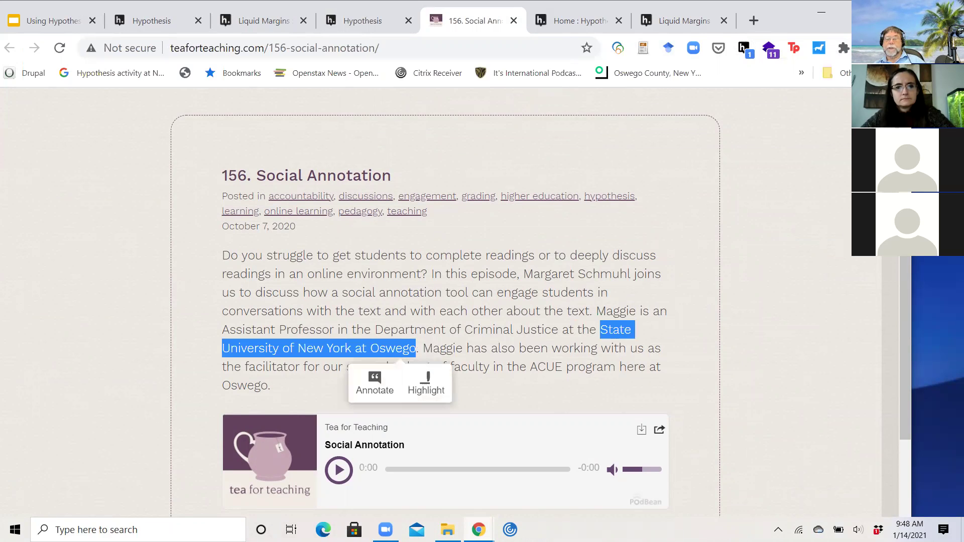
# Annotate the selection 'SUNY Oswego use of Hypothesis', tag it criminal justice and hypothesis, and post to Oswego 2021 workshop
pyautogui.click(375, 385)
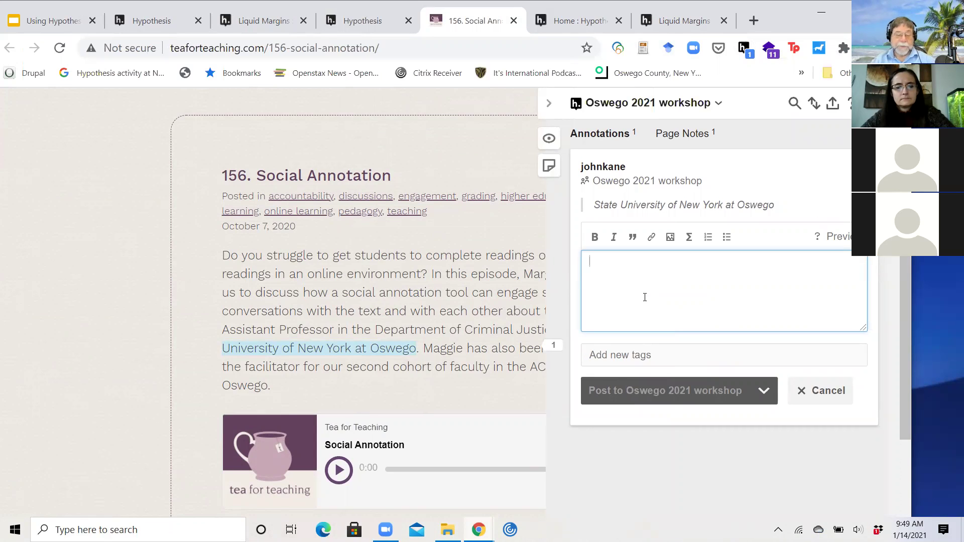
pyautogui.write('SUNY Oswe')
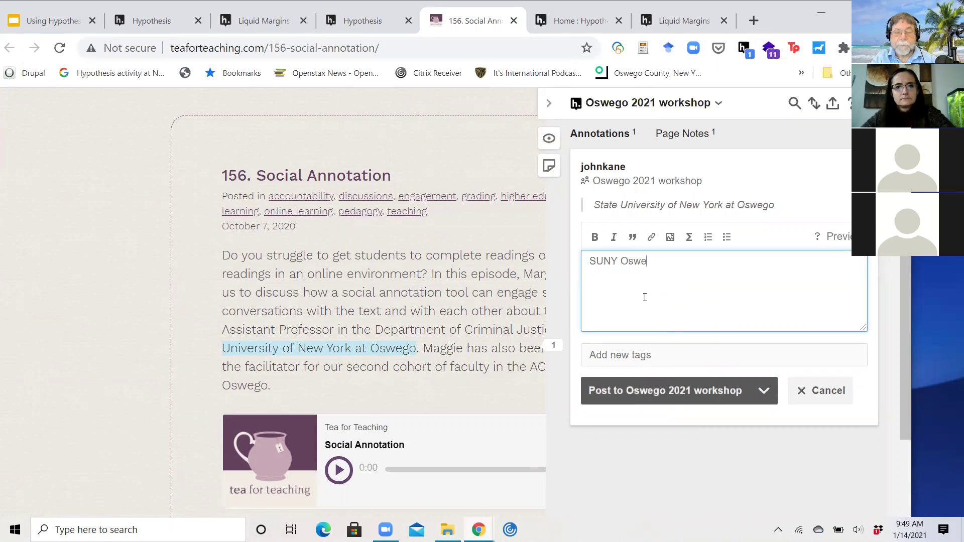
pyautogui.write('go use of ')
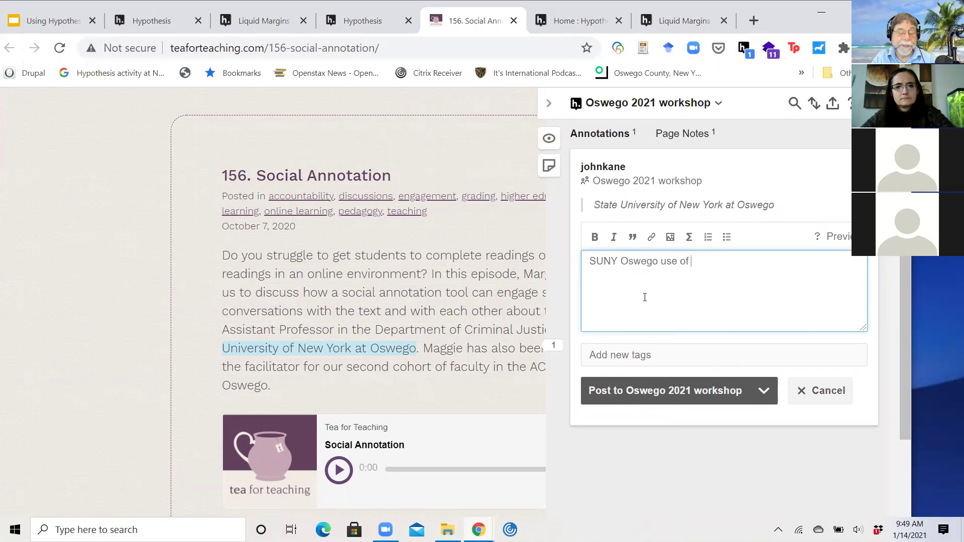
pyautogui.write('Hypothesis')
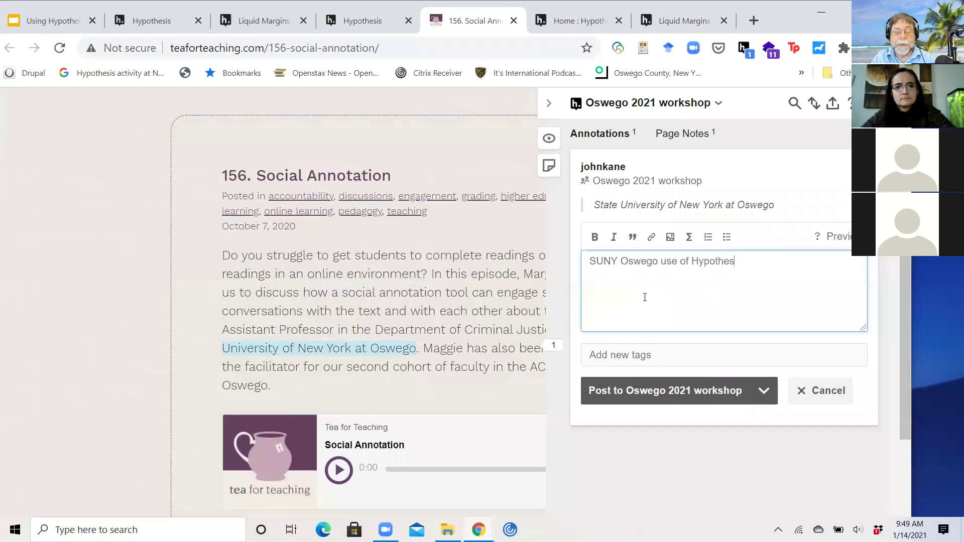
pyautogui.click(636, 356)
pyautogui.write('crimi')
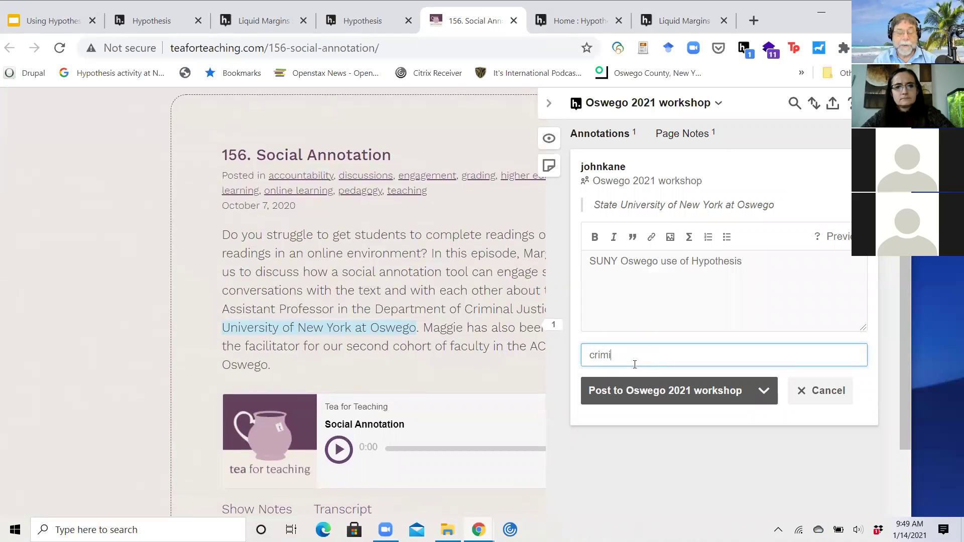
pyautogui.write('nal justice')
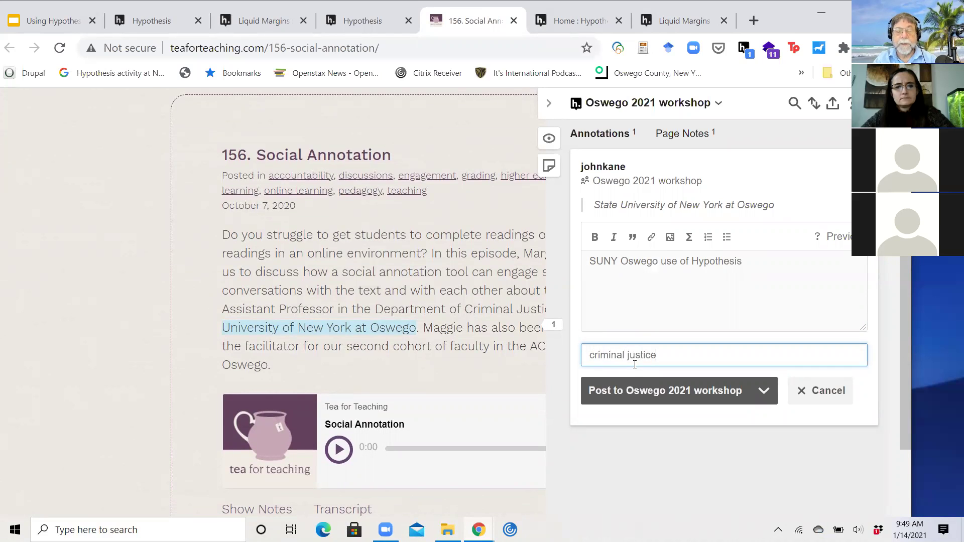
pyautogui.press('Return')
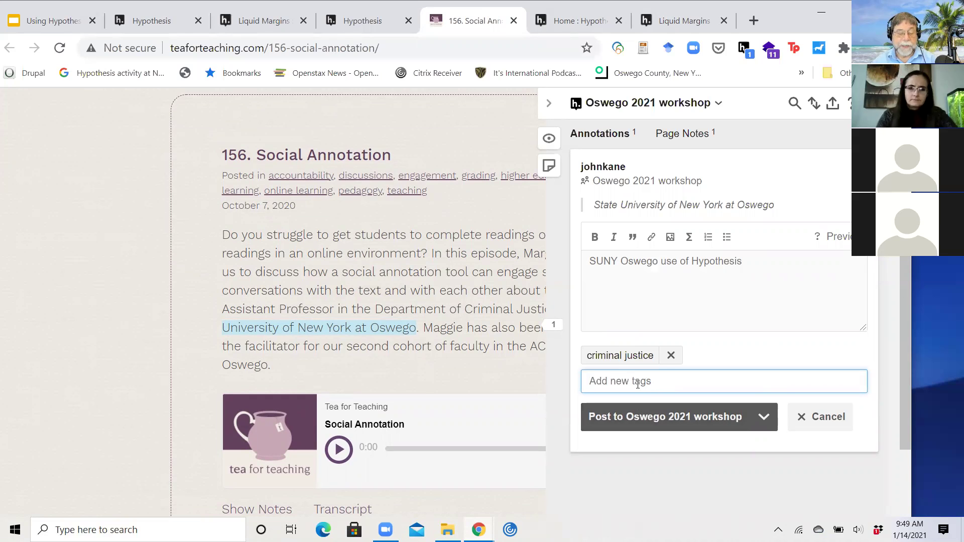
pyautogui.write('hyothesis')
pyautogui.press('BackSpace')
pyautogui.press('BackSpace')
pyautogui.press('BackSpace')
pyautogui.press('BackSpace')
pyautogui.press('BackSpace')
pyautogui.press('BackSpace')
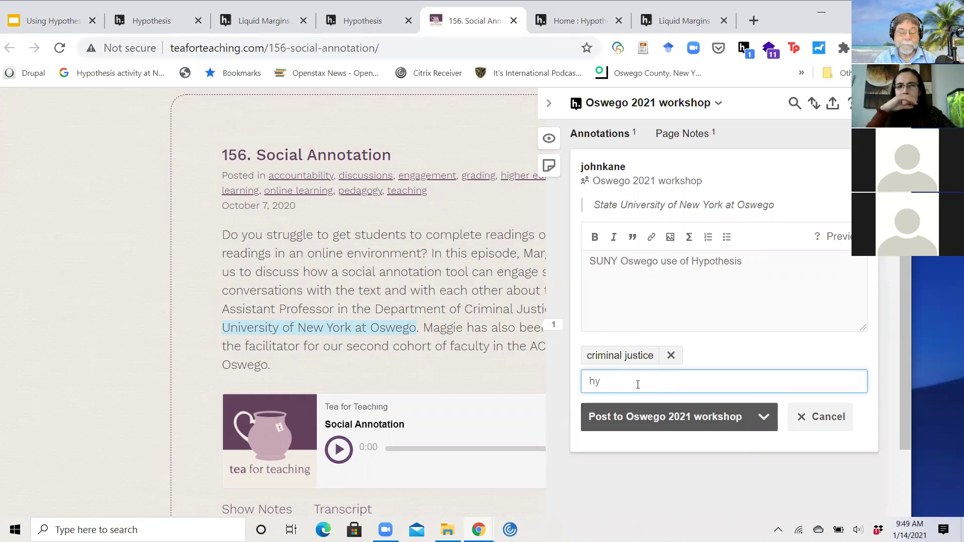
pyautogui.write('pothesis')
pyautogui.press('Return')
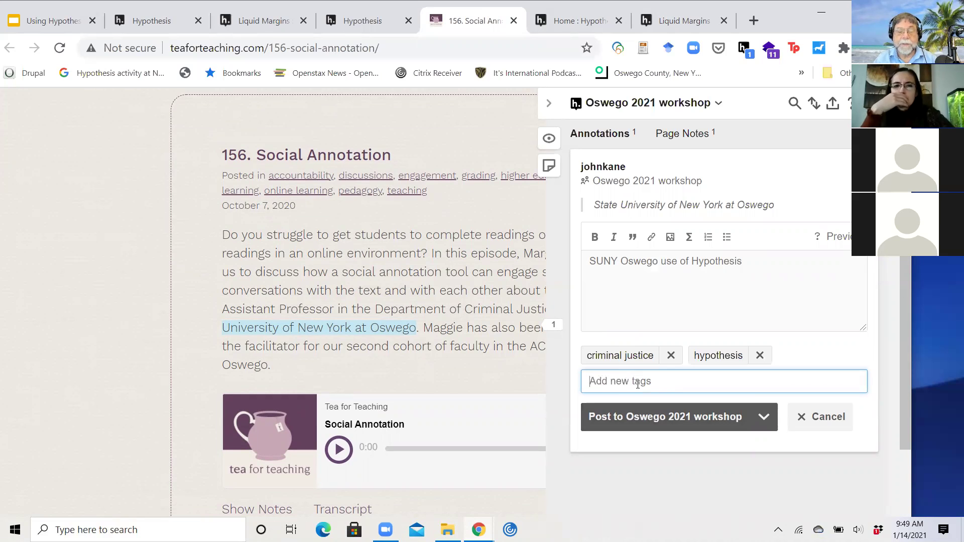
pyautogui.click(678, 420)
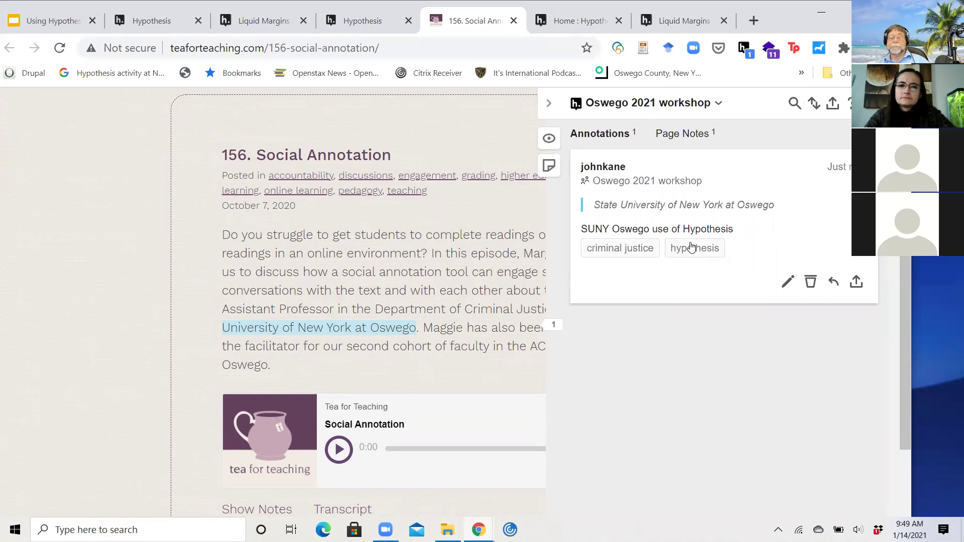
# Reopen the 'SUNY Oswego use of Hypothesis' annotation in the editor, keeping its criminal justice and hypothesis tags
pyautogui.click(788, 282)
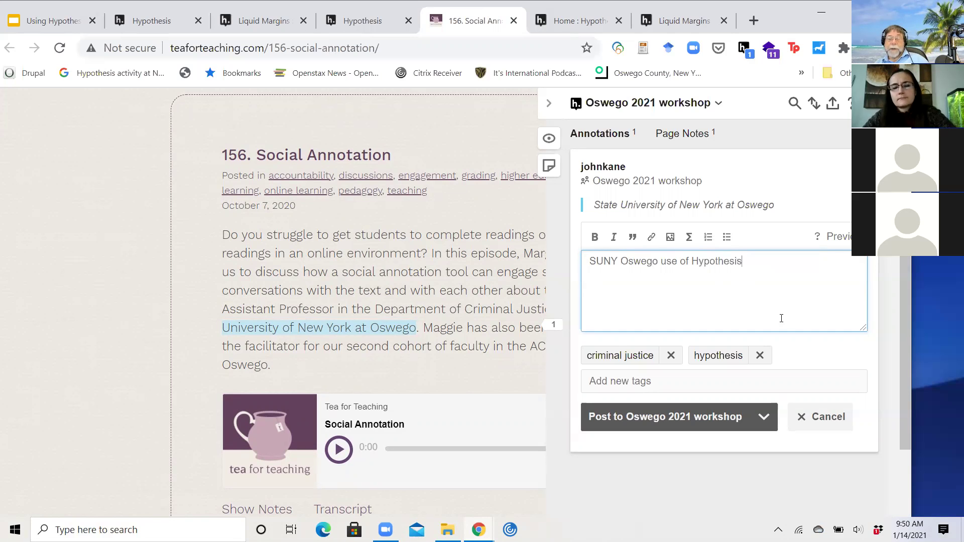
pyautogui.scroll(-3, 787, 320)
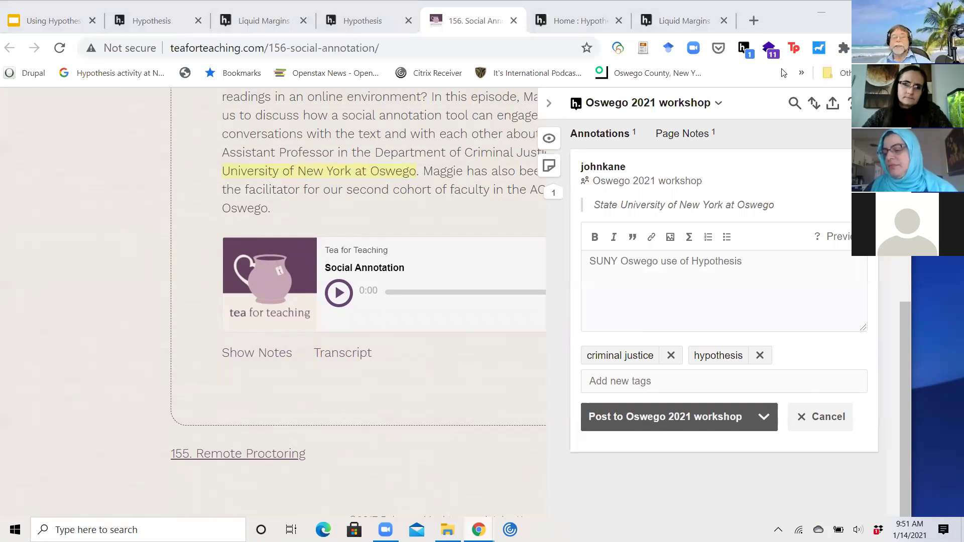
# Open the 'Hypothesis activity at N...' dashboard bookmark in a new tab and sign in with the oswego.edu account
pyautogui.doubleClick(788, 10)
pyautogui.click(786, 12)
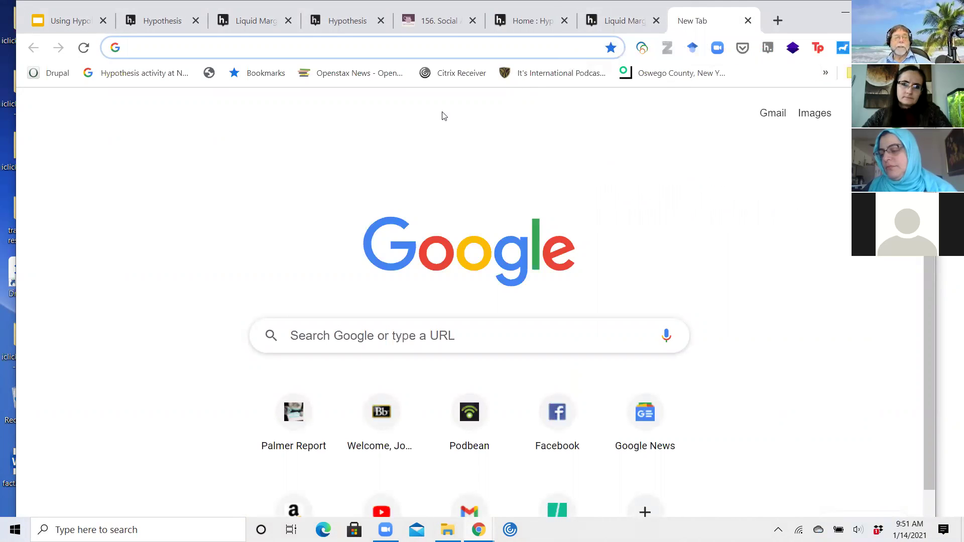
pyautogui.click(153, 74)
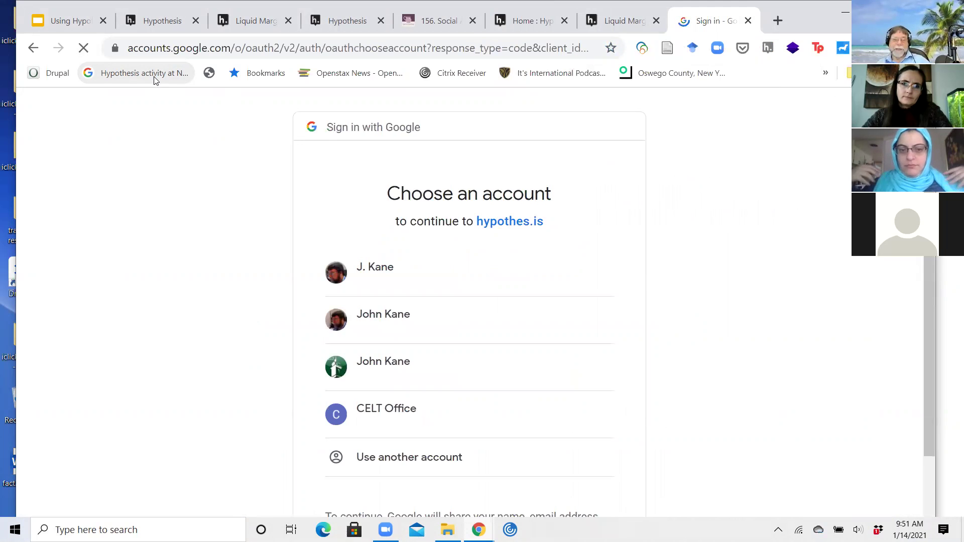
pyautogui.click(376, 313)
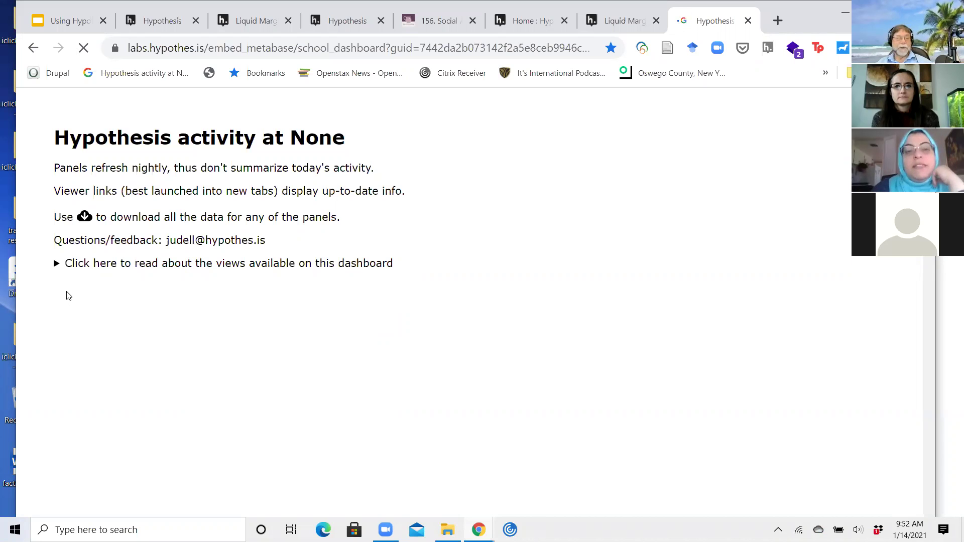
# Expand the views description, reload, and sign in with oswego.edu again so the dashboard totals load
pyautogui.click(57, 264)
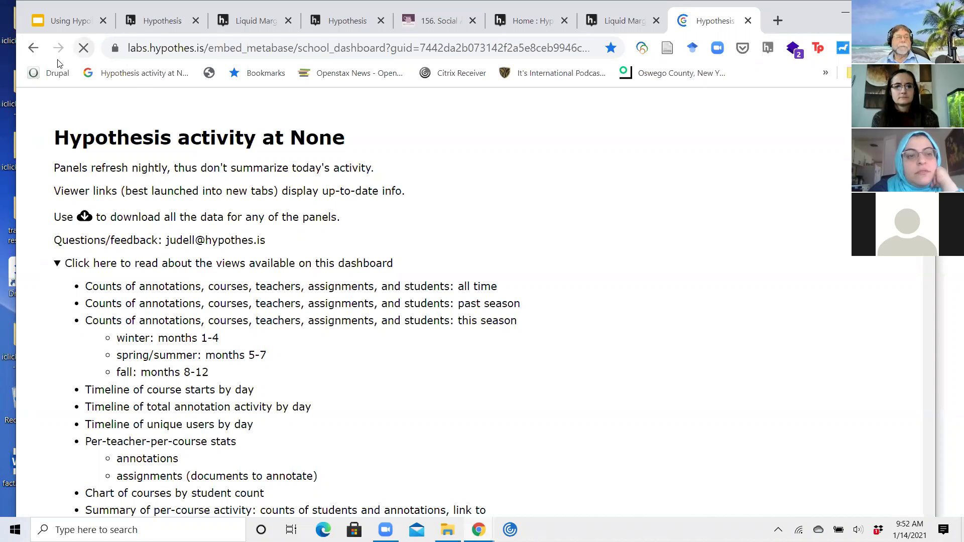
pyautogui.click(139, 49)
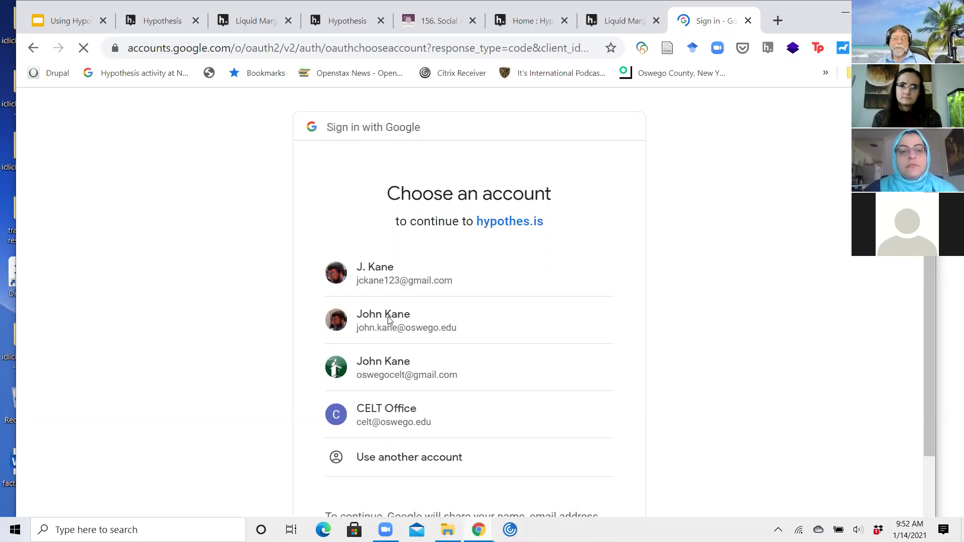
pyautogui.click(369, 313)
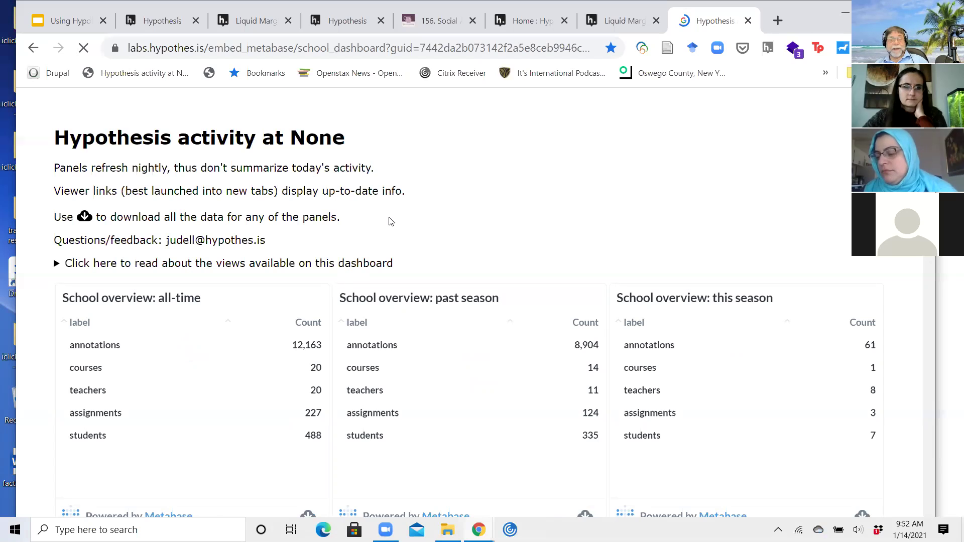
# Read daily annotation counts on the Annotations by day chart spanning 2019 to January 2021
pyautogui.scroll(-2, 390, 221)
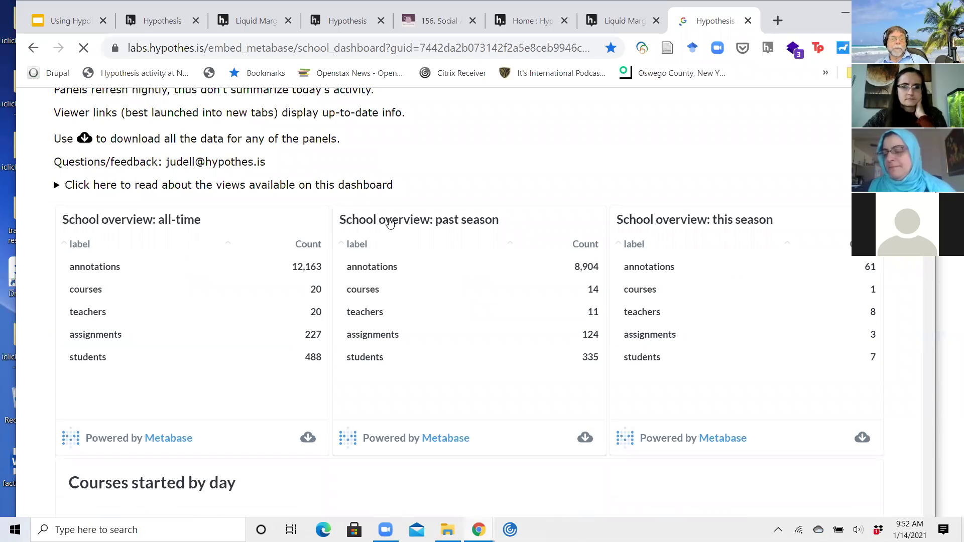
pyautogui.scroll(1, 390, 223)
pyautogui.scroll(1, 390, 222)
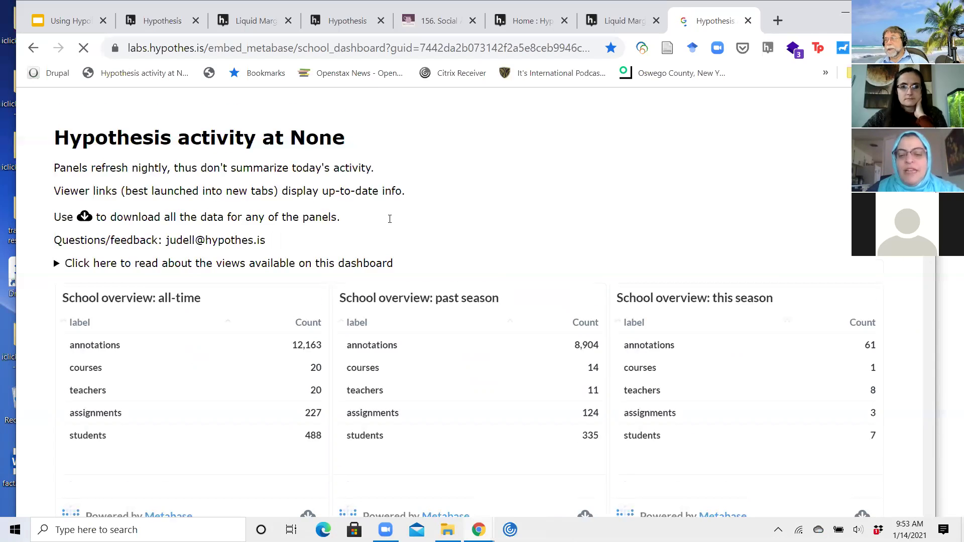
pyautogui.scroll(-10, 390, 219)
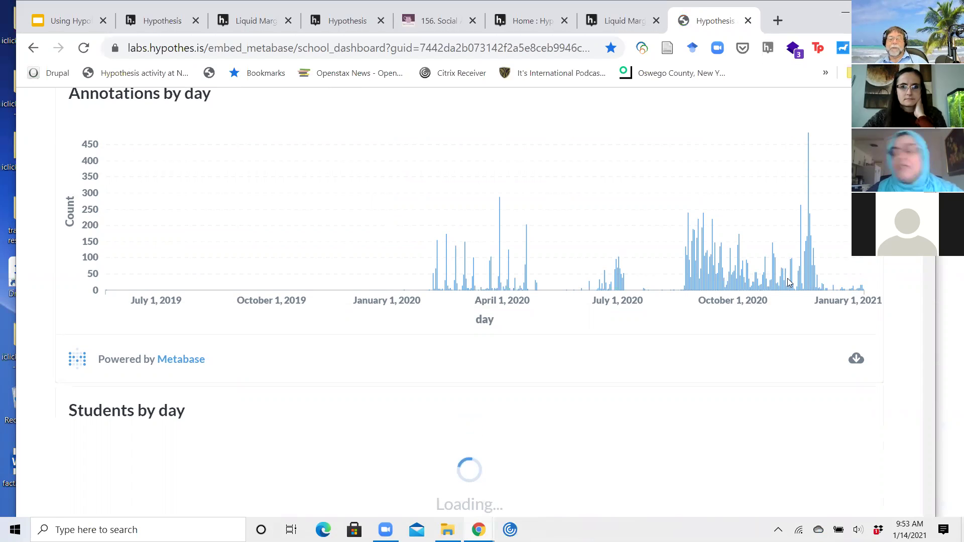
pyautogui.moveTo(622, 286)
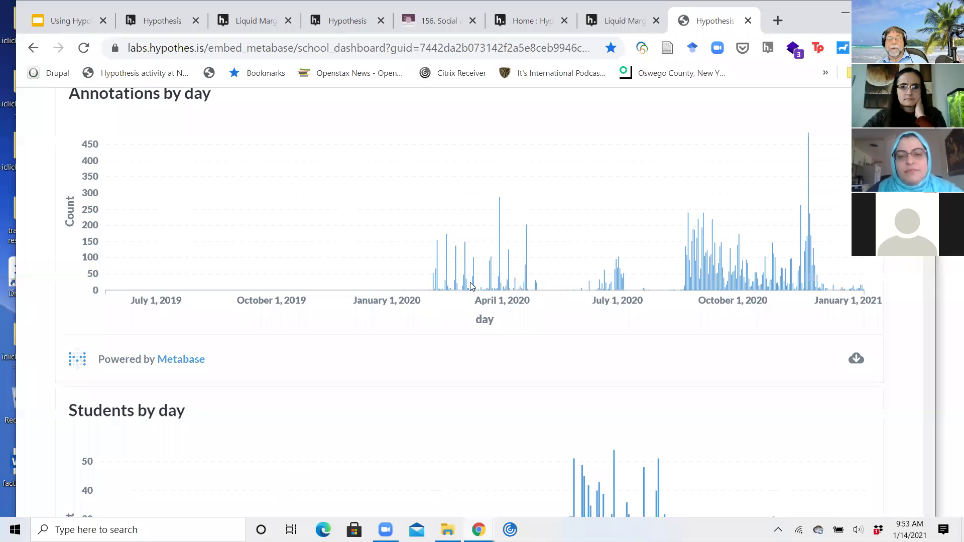
pyautogui.moveTo(444, 283)
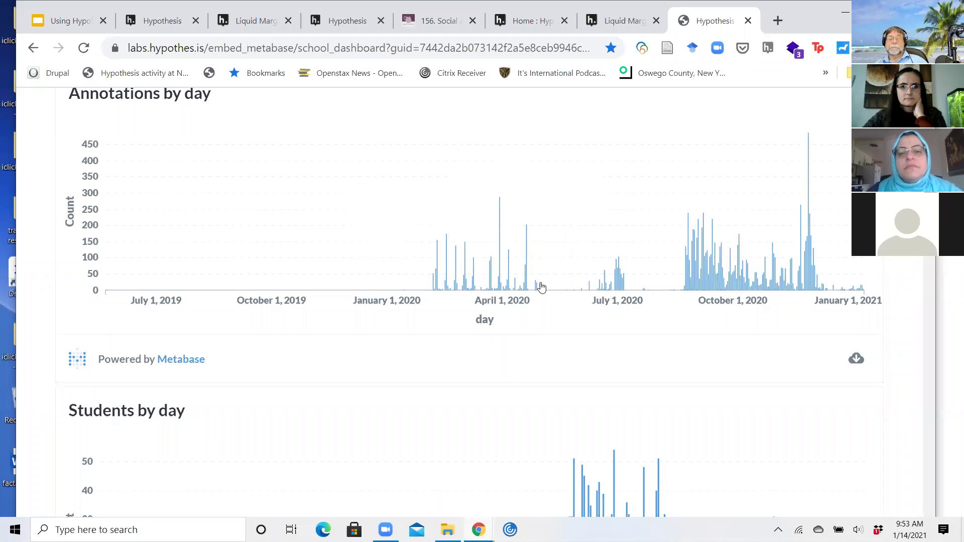
# Scroll past the Students by day and by course charts to the per-course Courses table
pyautogui.scroll(-4, 578, 337)
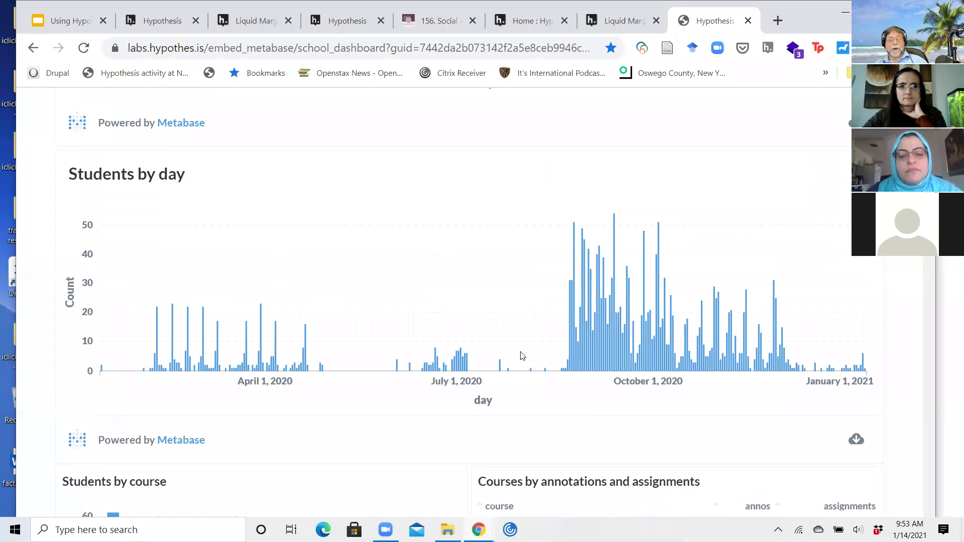
pyautogui.scroll(-3, 522, 355)
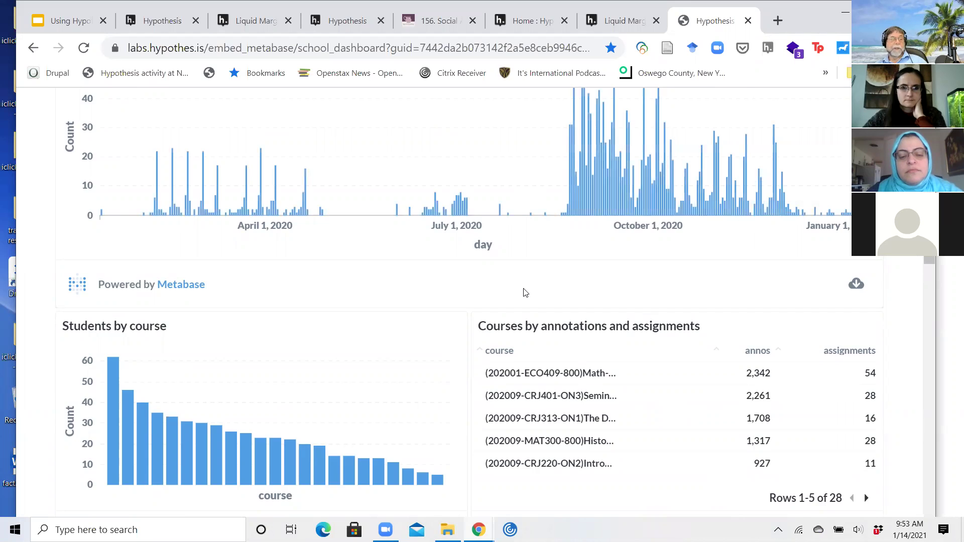
pyautogui.scroll(-3, 526, 293)
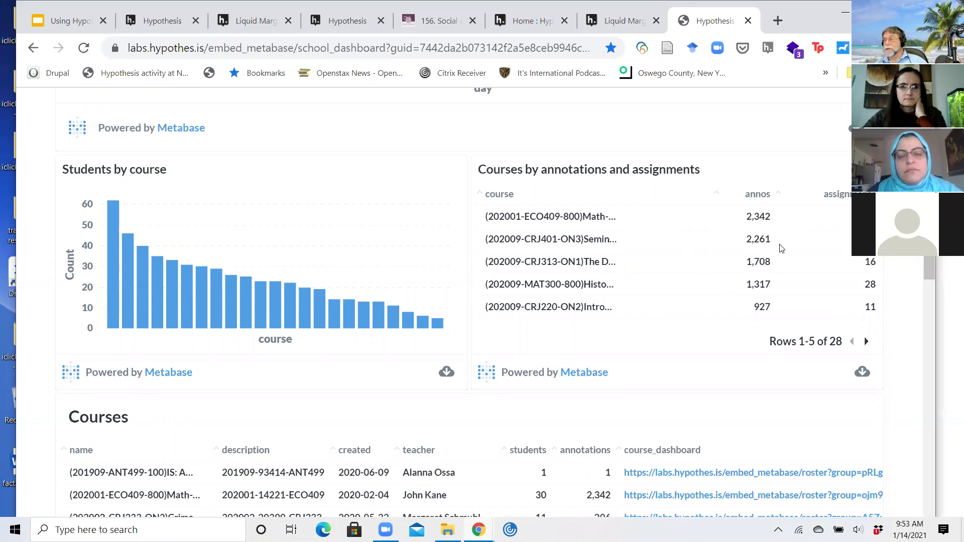
pyautogui.scroll(-3, 773, 256)
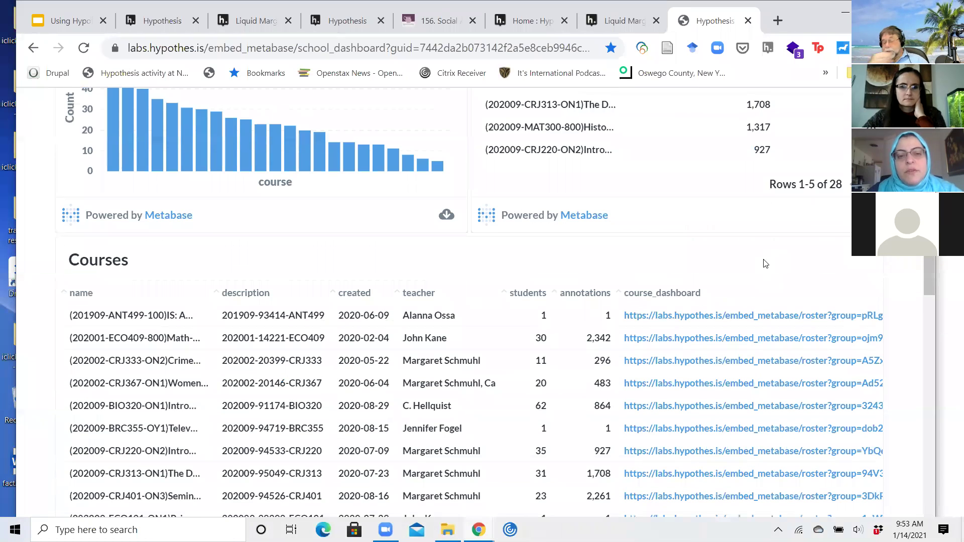